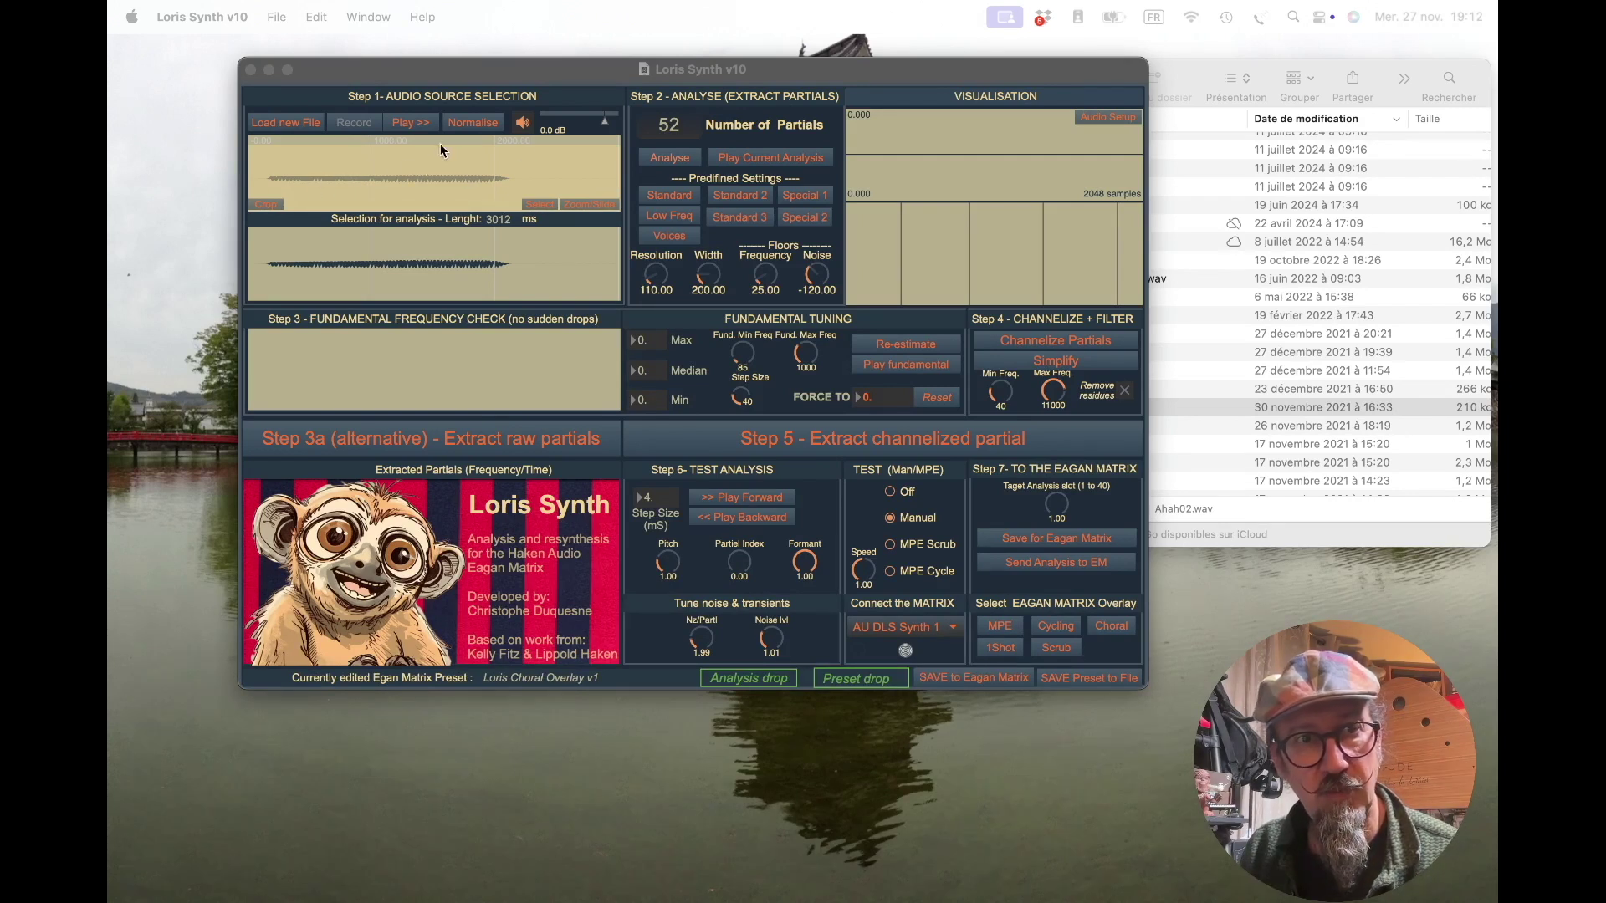
Play the loaded sample, normalise it to full amplitude, then play it again
left_click(404, 125)
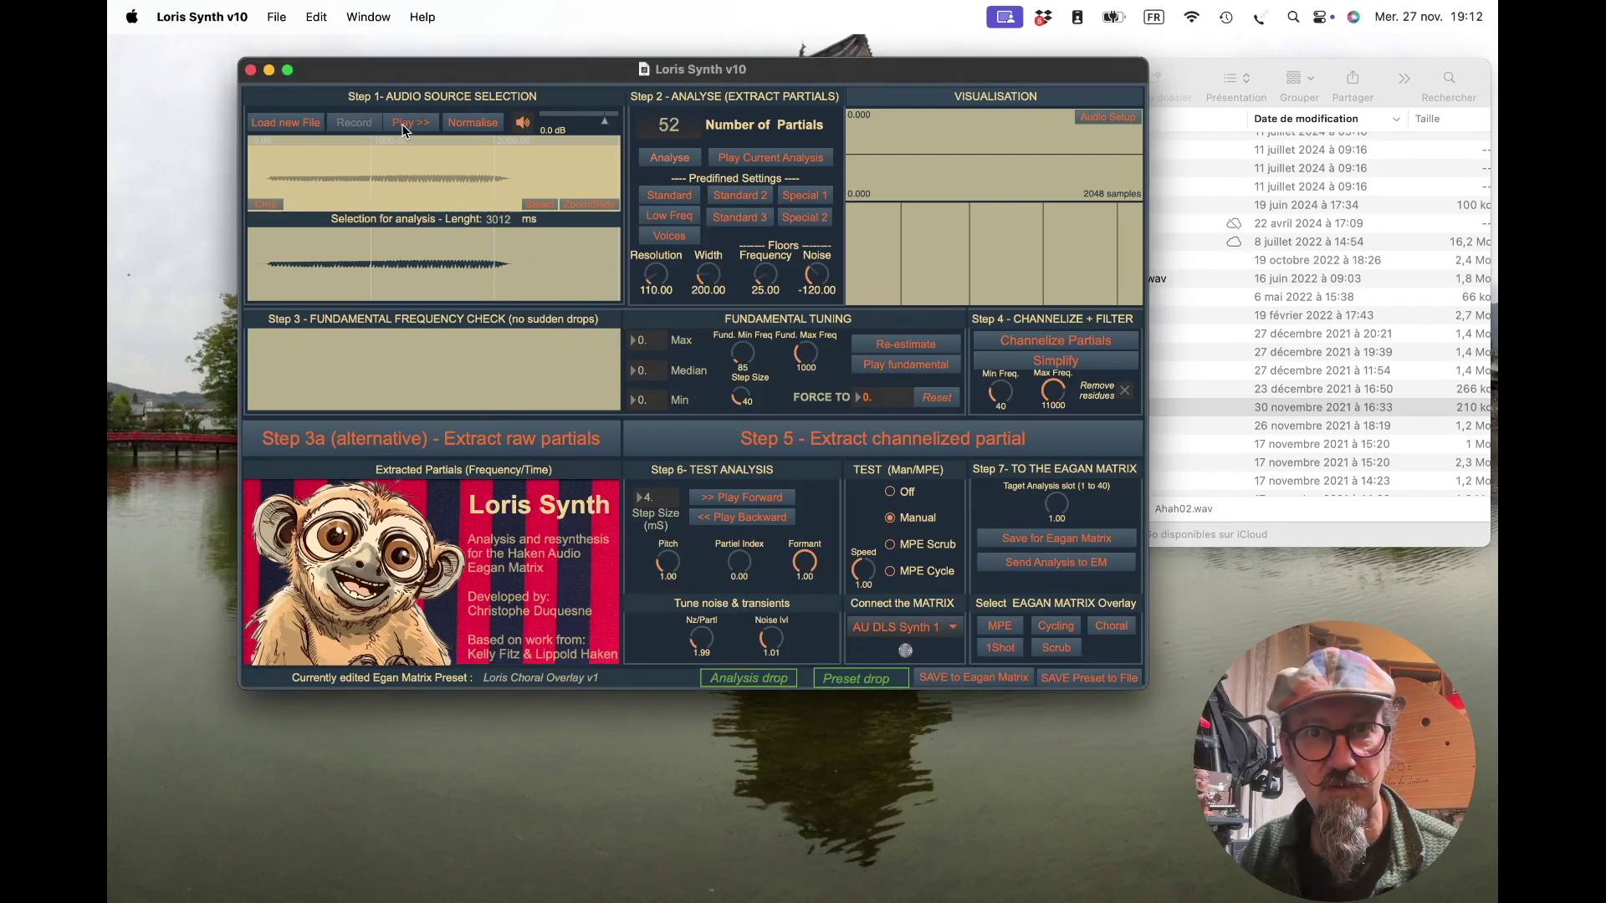
left_click(455, 124)
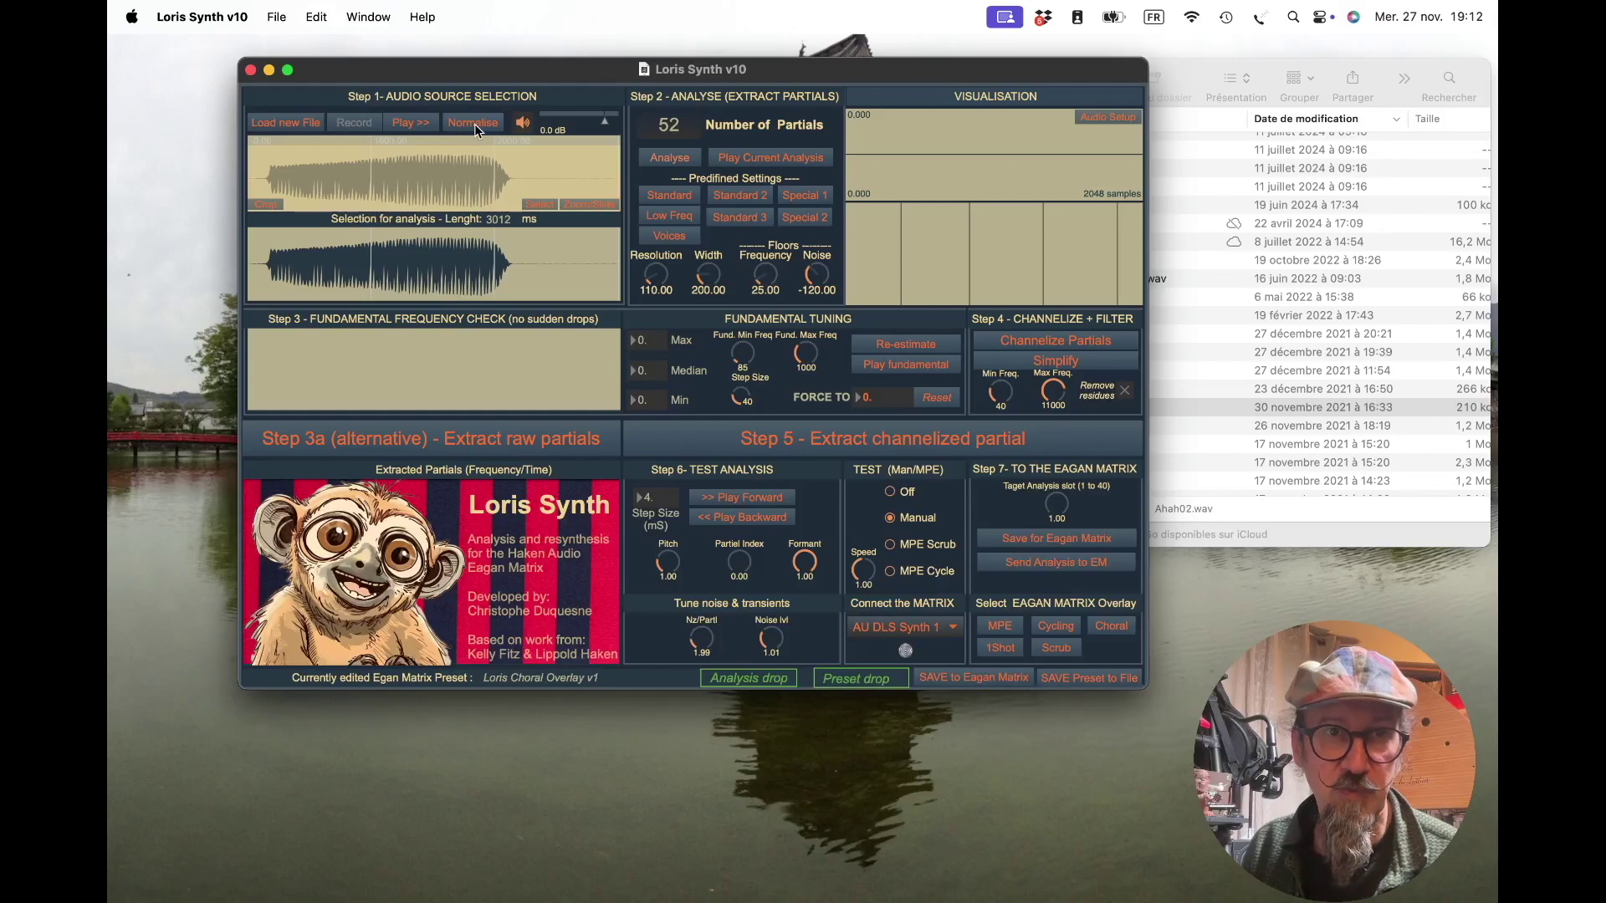
left_click(410, 125)
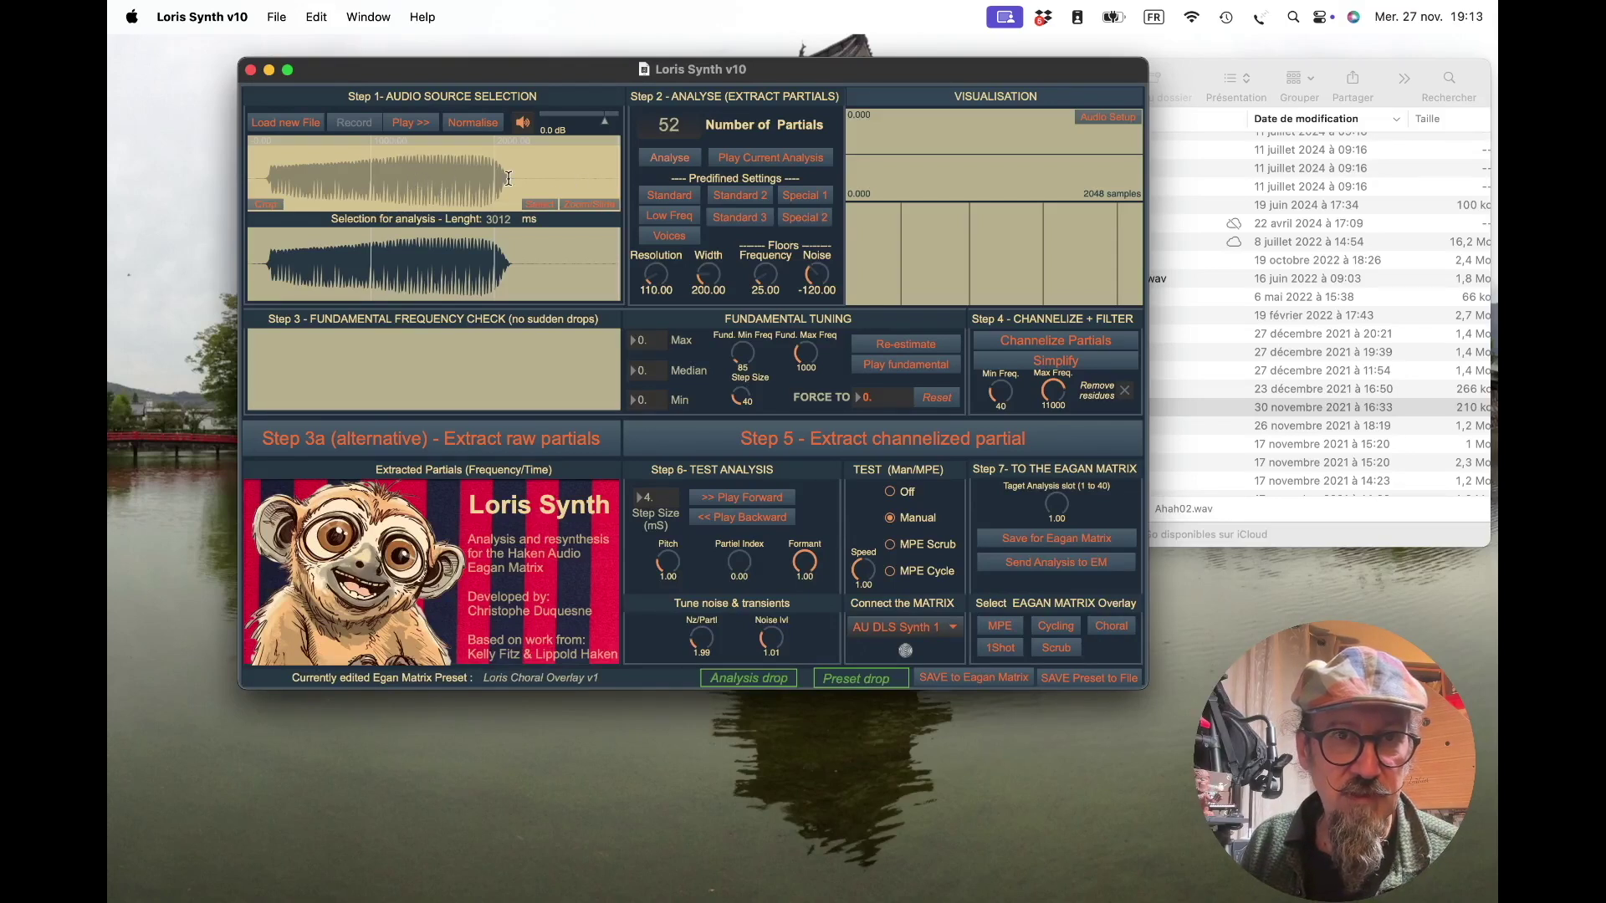
Try several analysis ranges on the top waveform, ending with one of about two seconds
left_click_drag(518, 179, 263, 183)
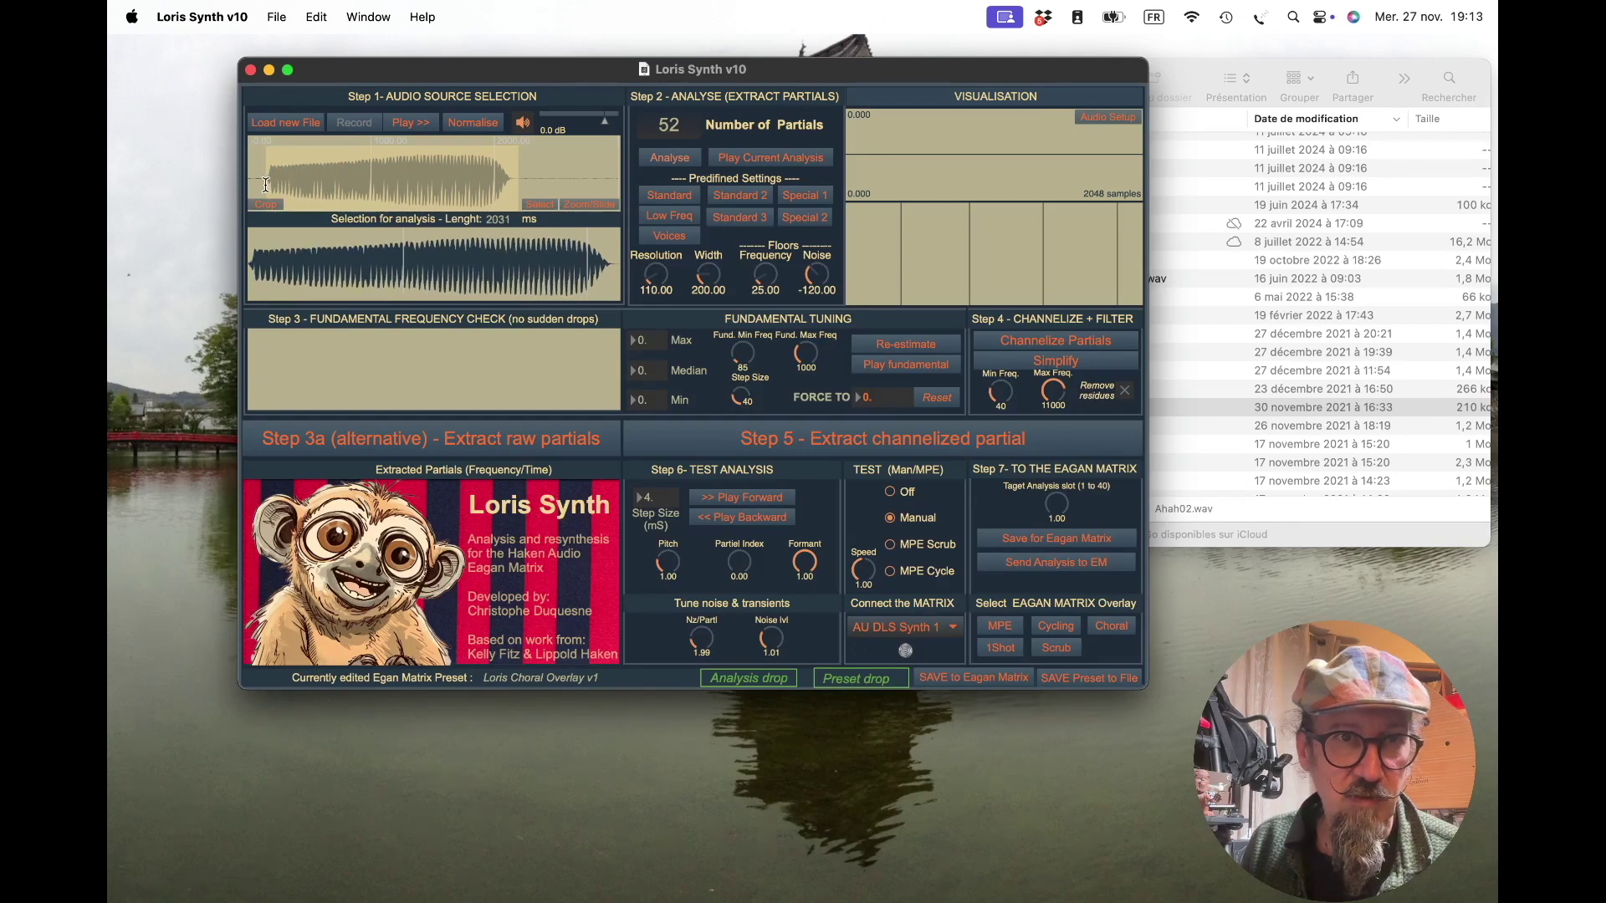
left_click_drag(349, 170, 384, 170)
left_click_drag(515, 171, 266, 170)
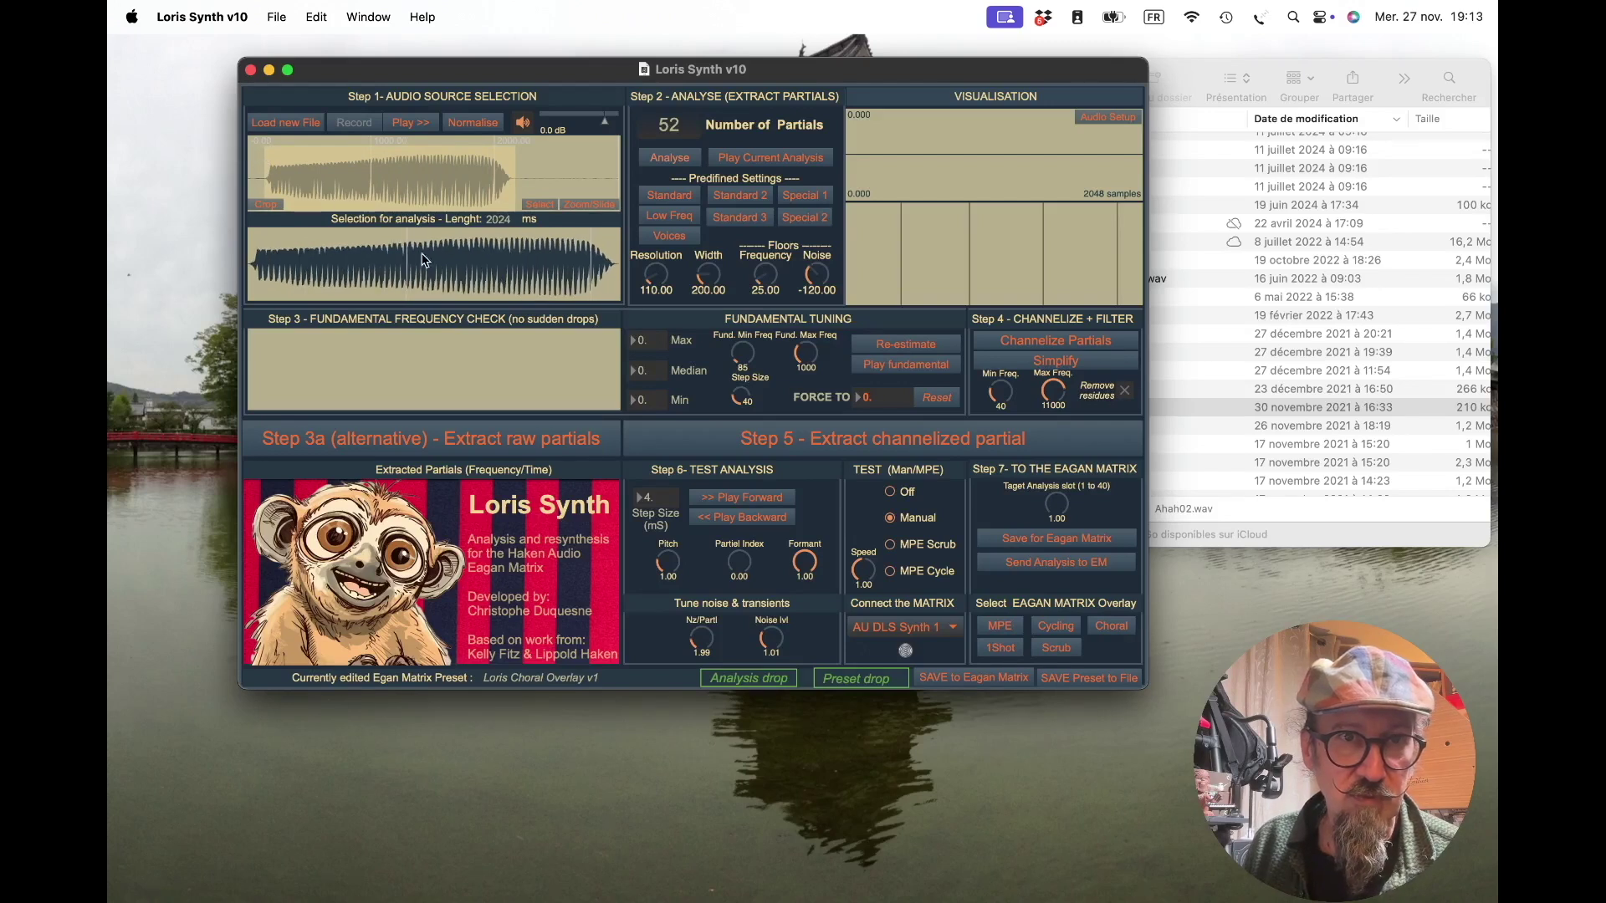
In Zoom/Slide mode, zoom into a section of the waveform and back out to the whole sound
left_click(589, 206)
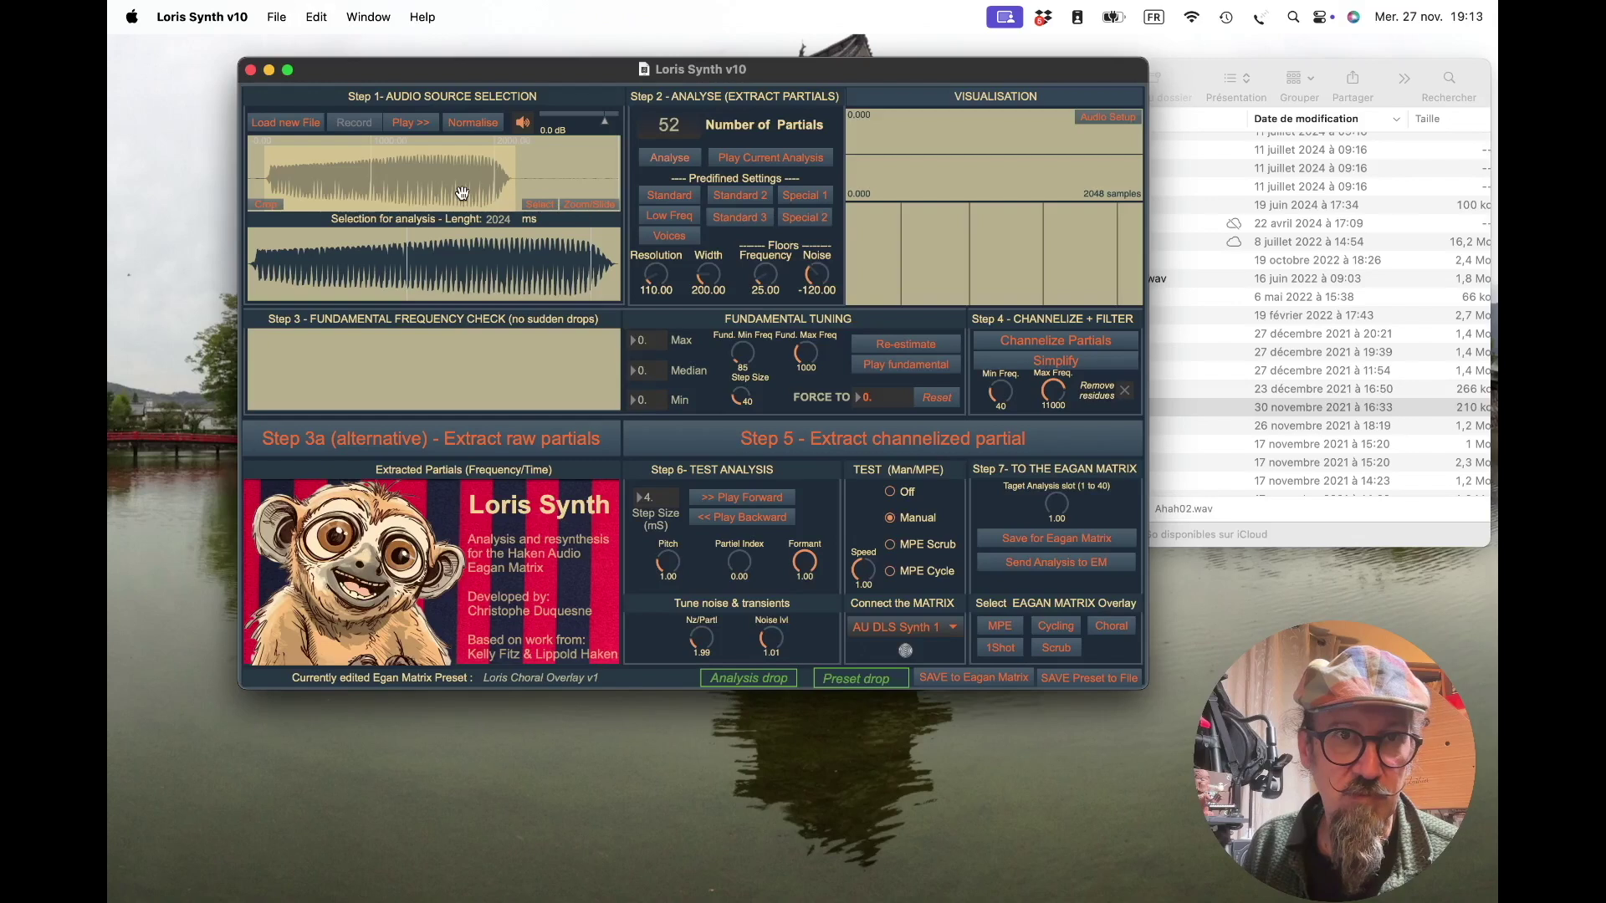
mouse_move(461, 193)
left_mouse_down()
mouse_move(466, 162)
mouse_move(413, 162)
mouse_move(603, 134)
mouse_move(577, 148)
mouse_move(546, 131)
left_mouse_up()
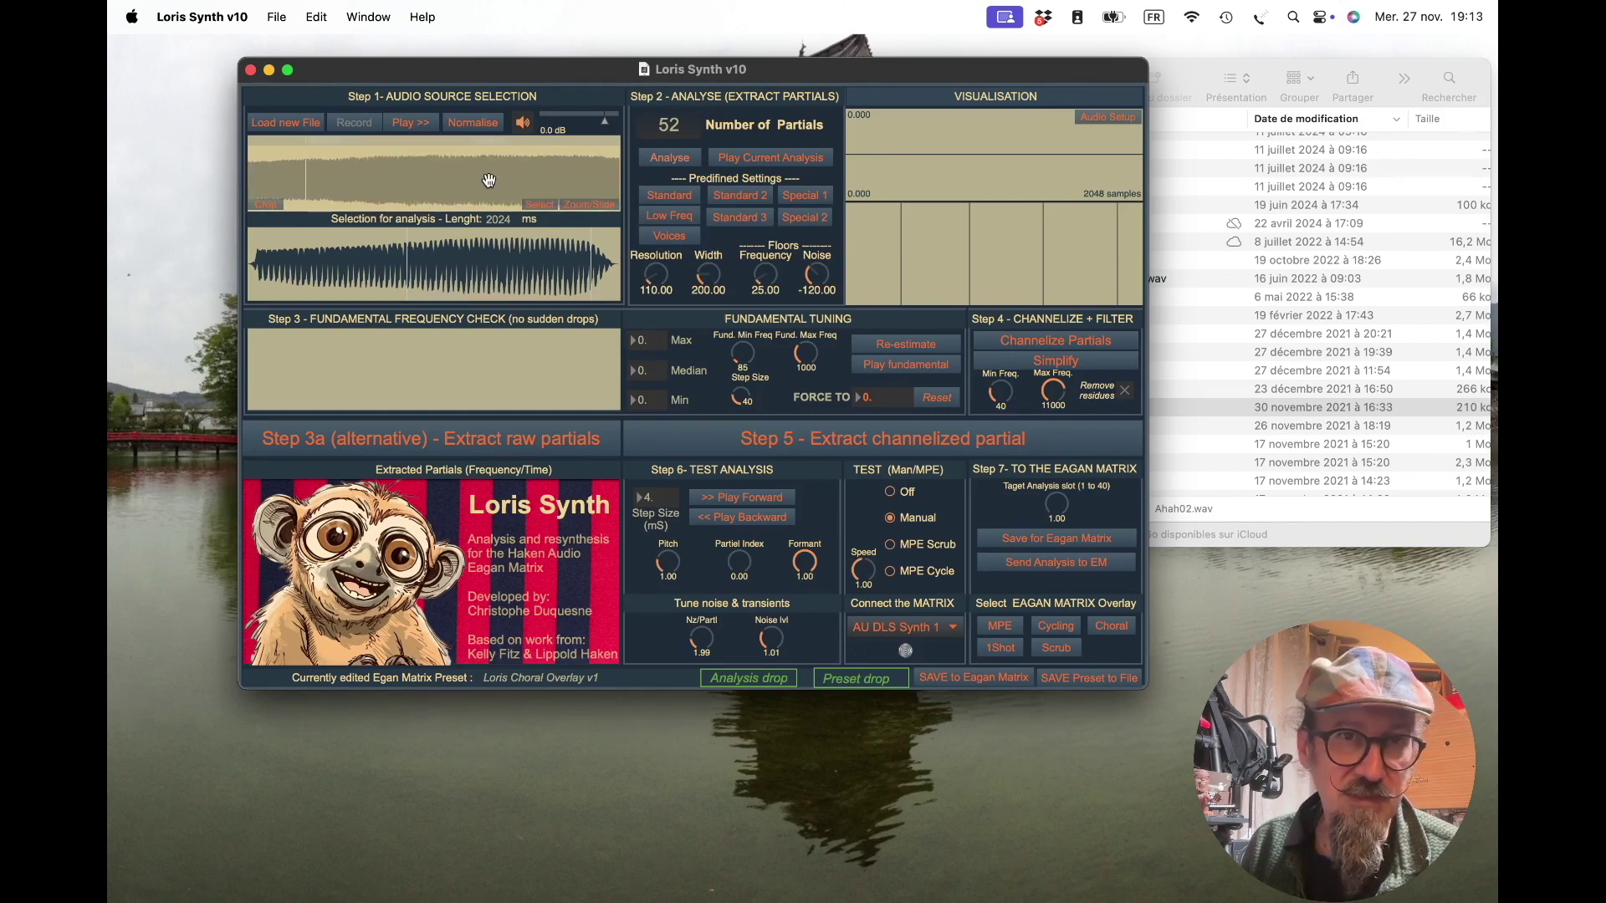
left_click_drag(460, 179, 467, 210)
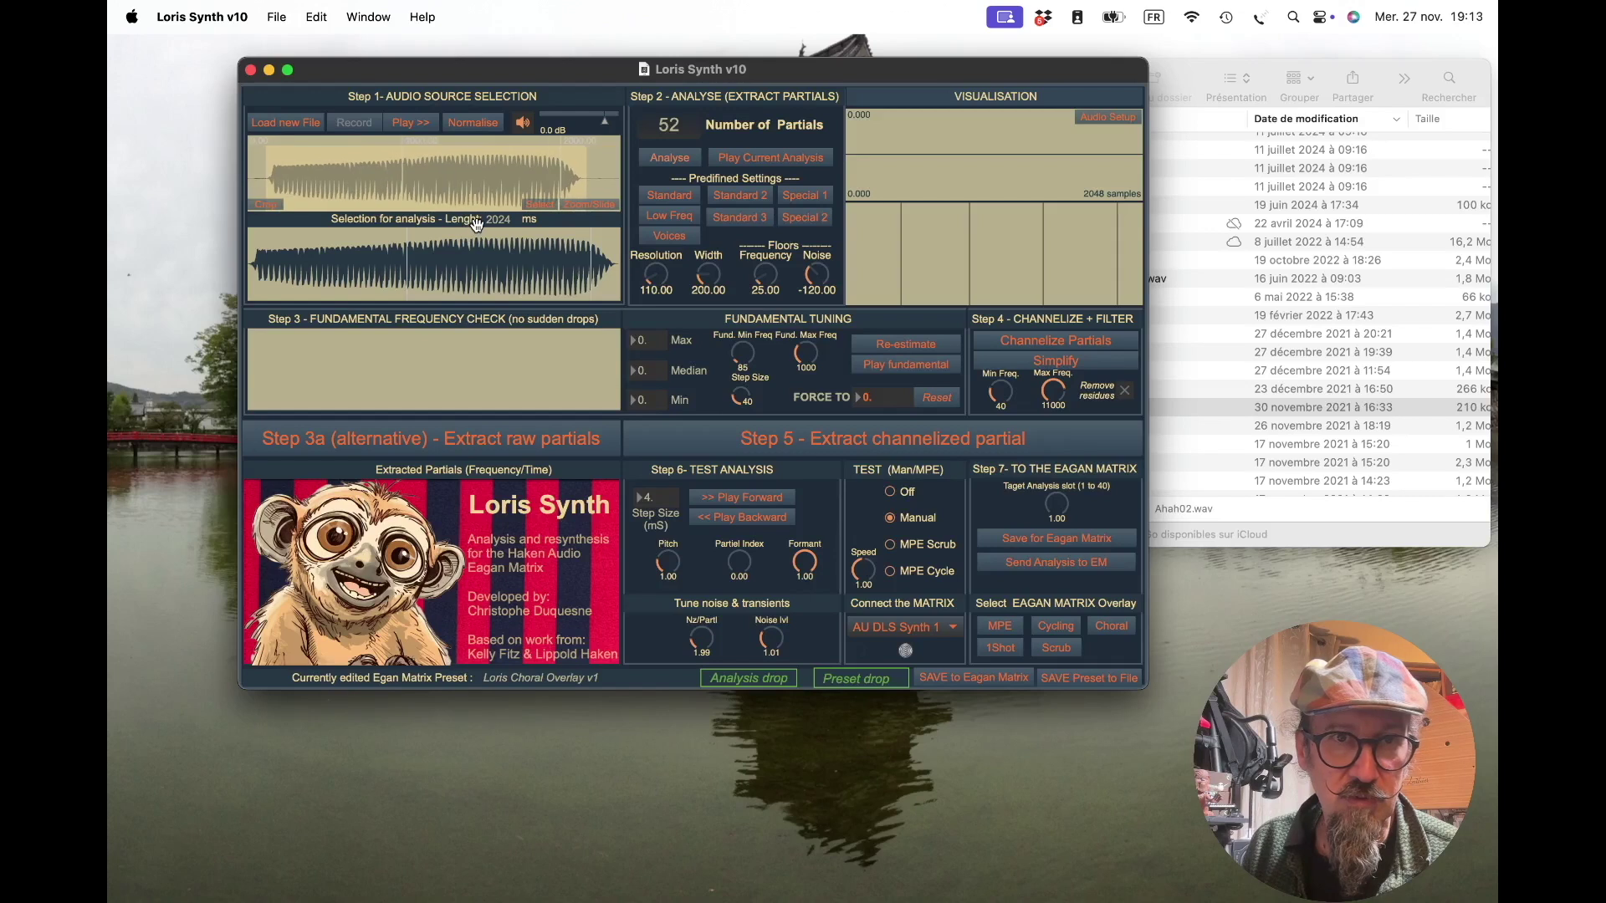
Back in Select mode, select a 1600 ms range, then a short one, and crop to it
left_click(538, 204)
left_click_drag(579, 173, 270, 176)
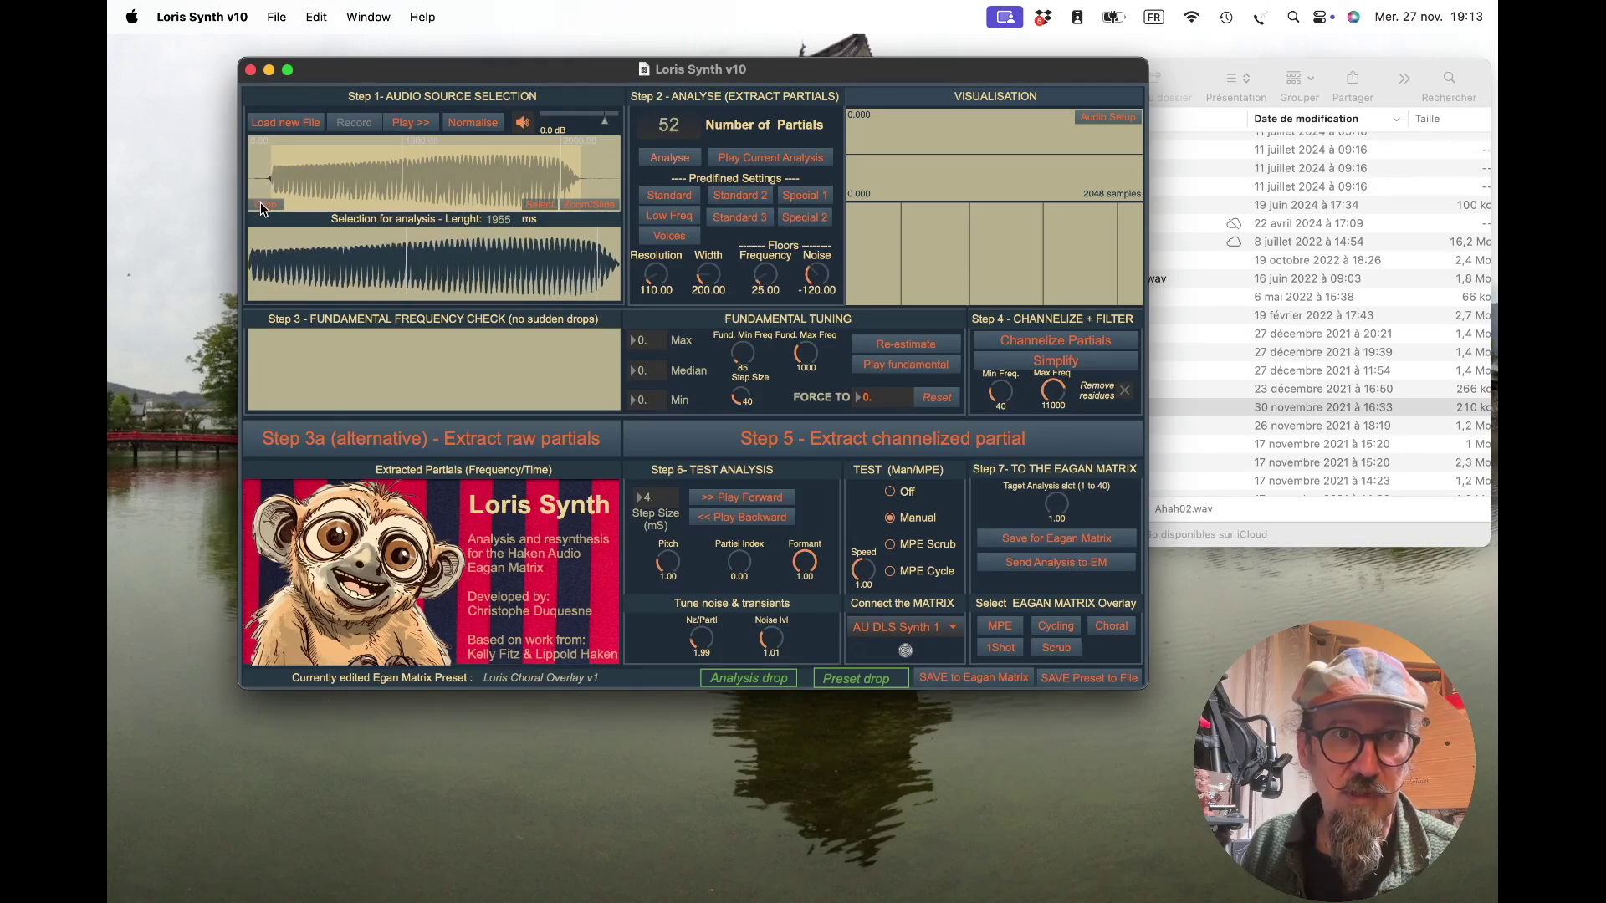
left_click(329, 168)
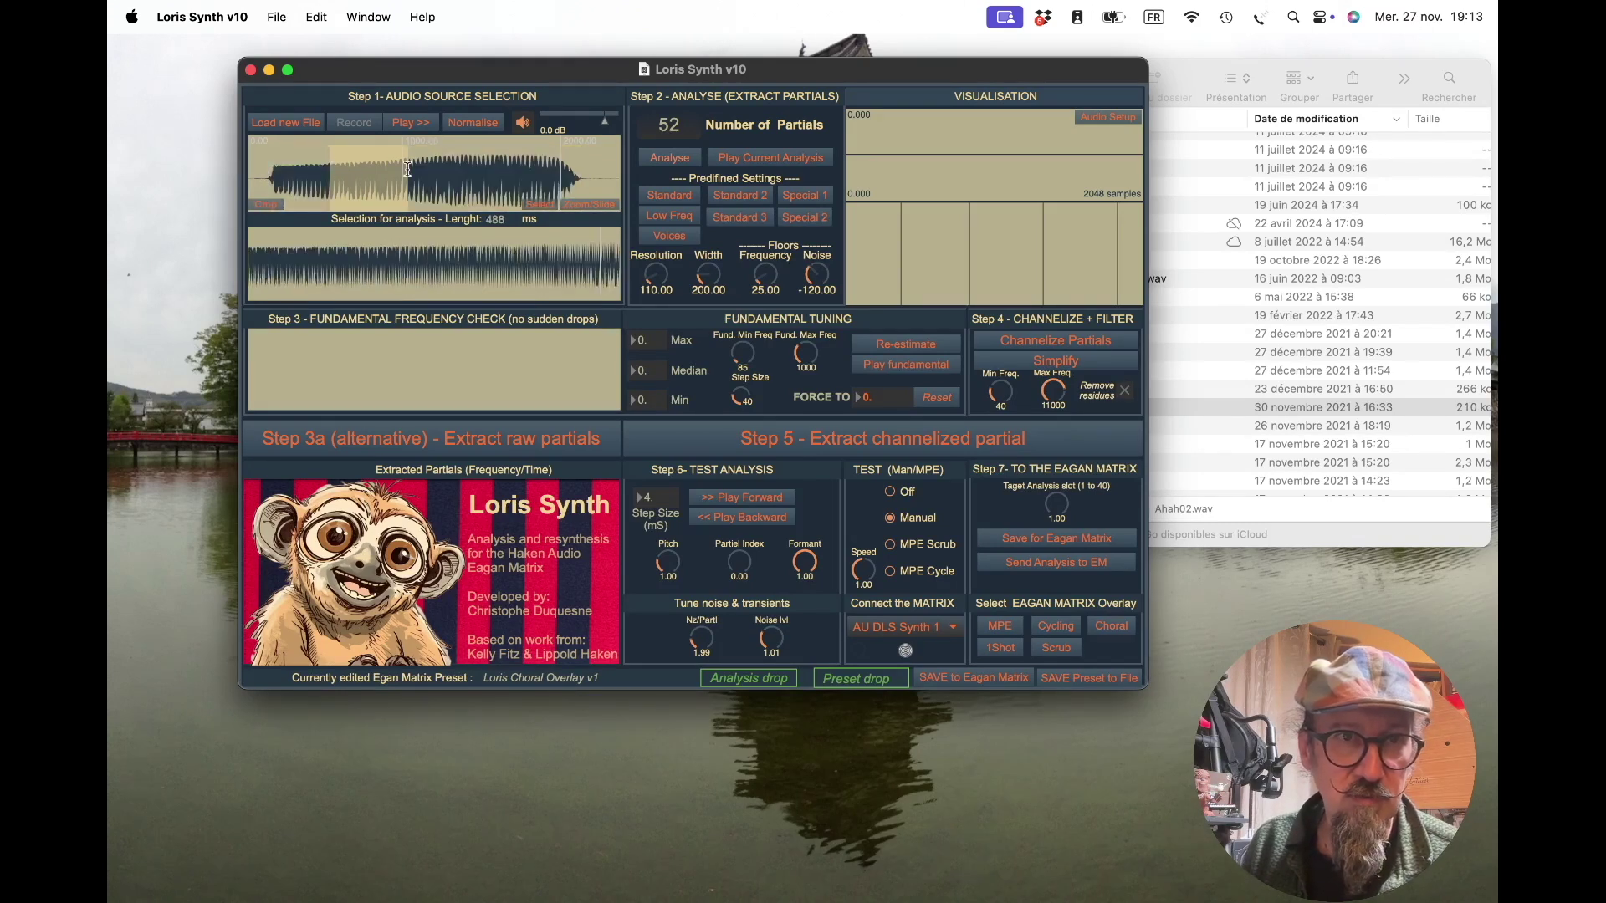
left_click(270, 205)
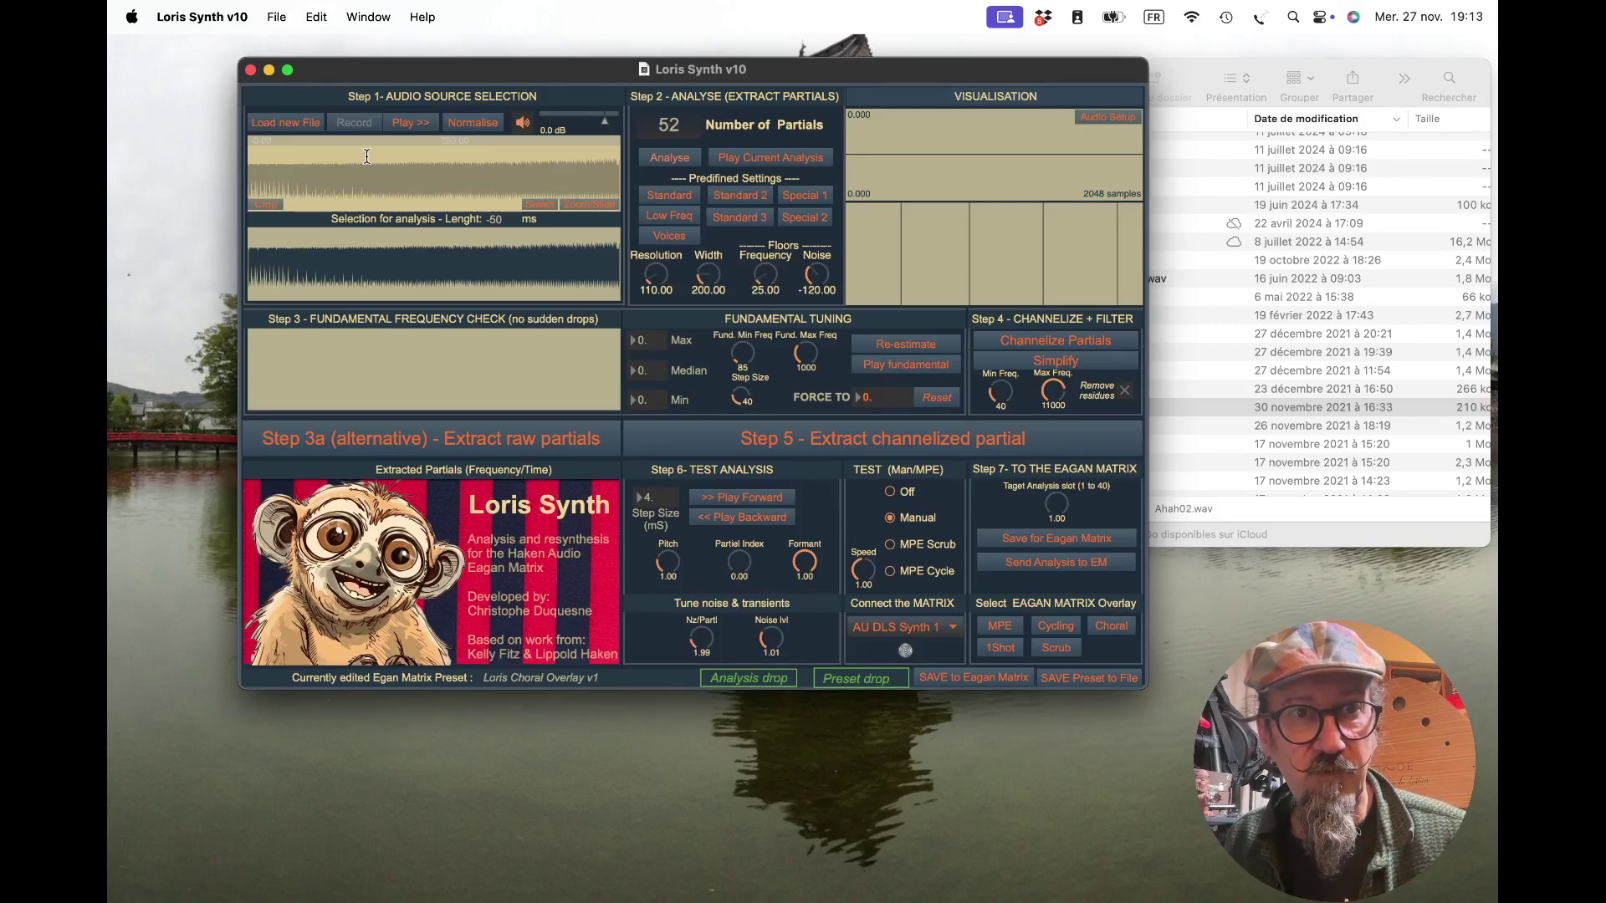
Load paper-cut-machine_100bpm.wav from the ContinuuCon folder with Load new File
left_click(283, 127)
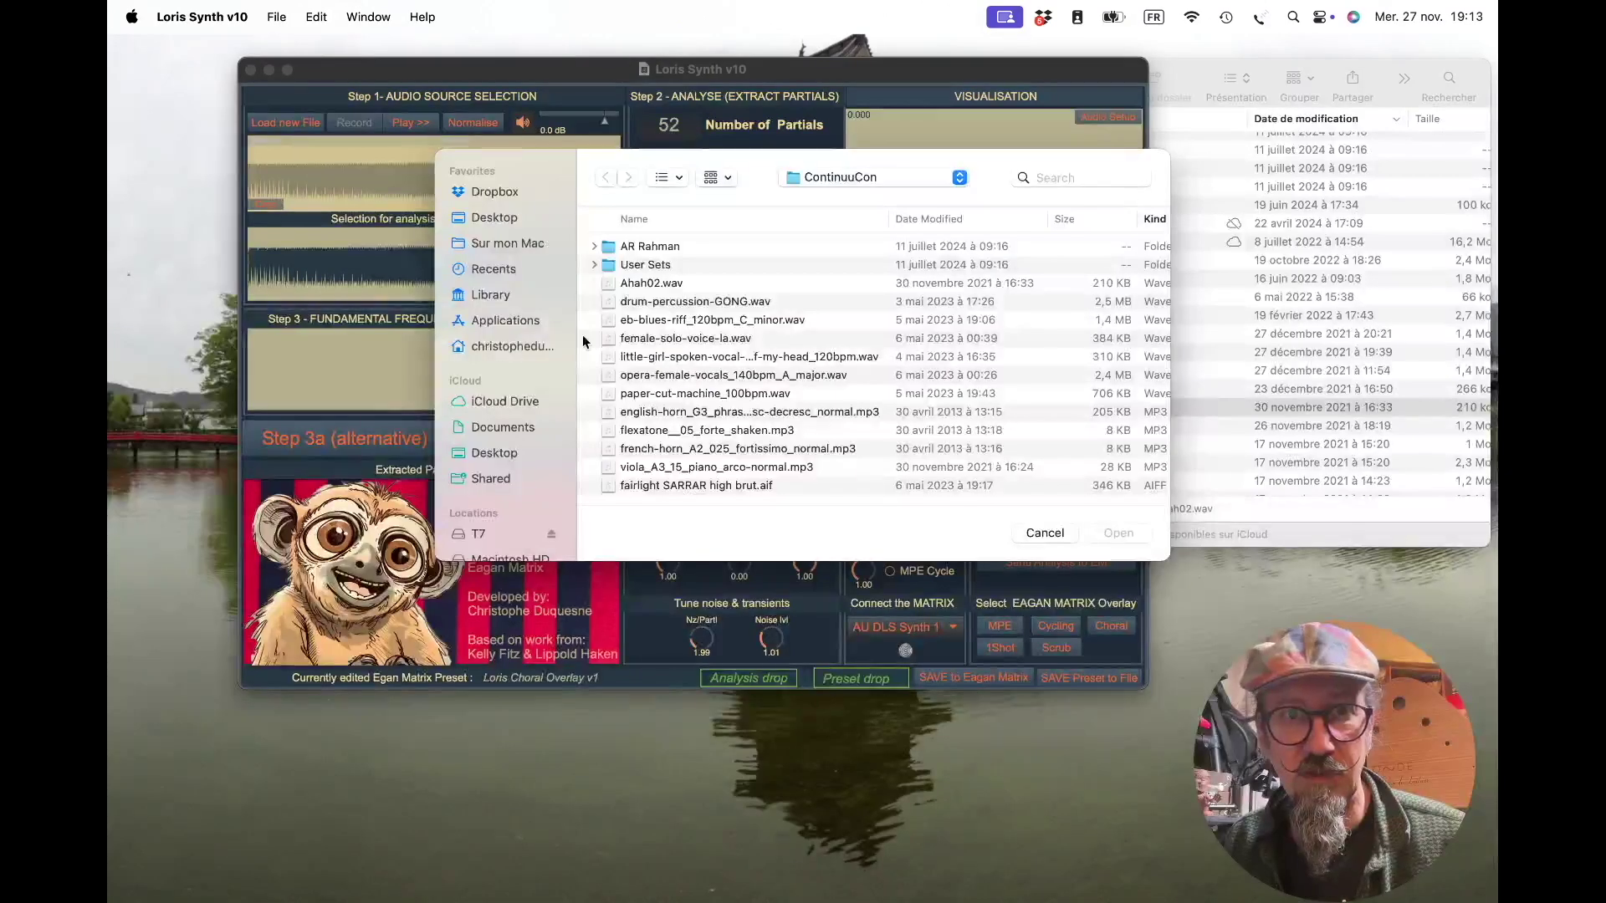
left_click(667, 394)
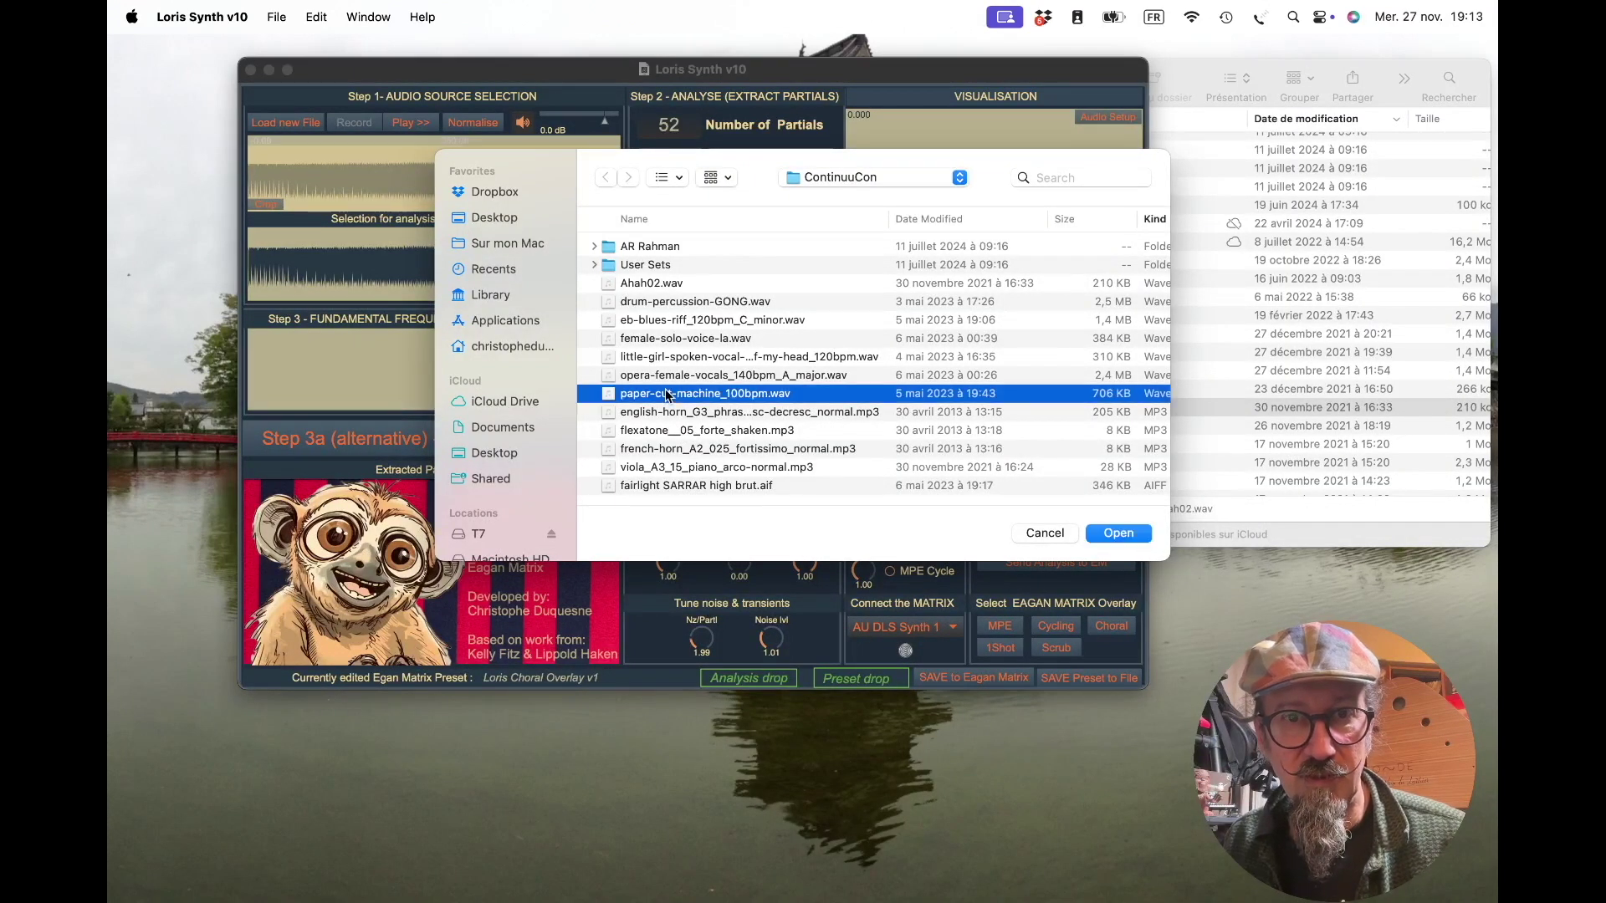
left_click(1118, 534)
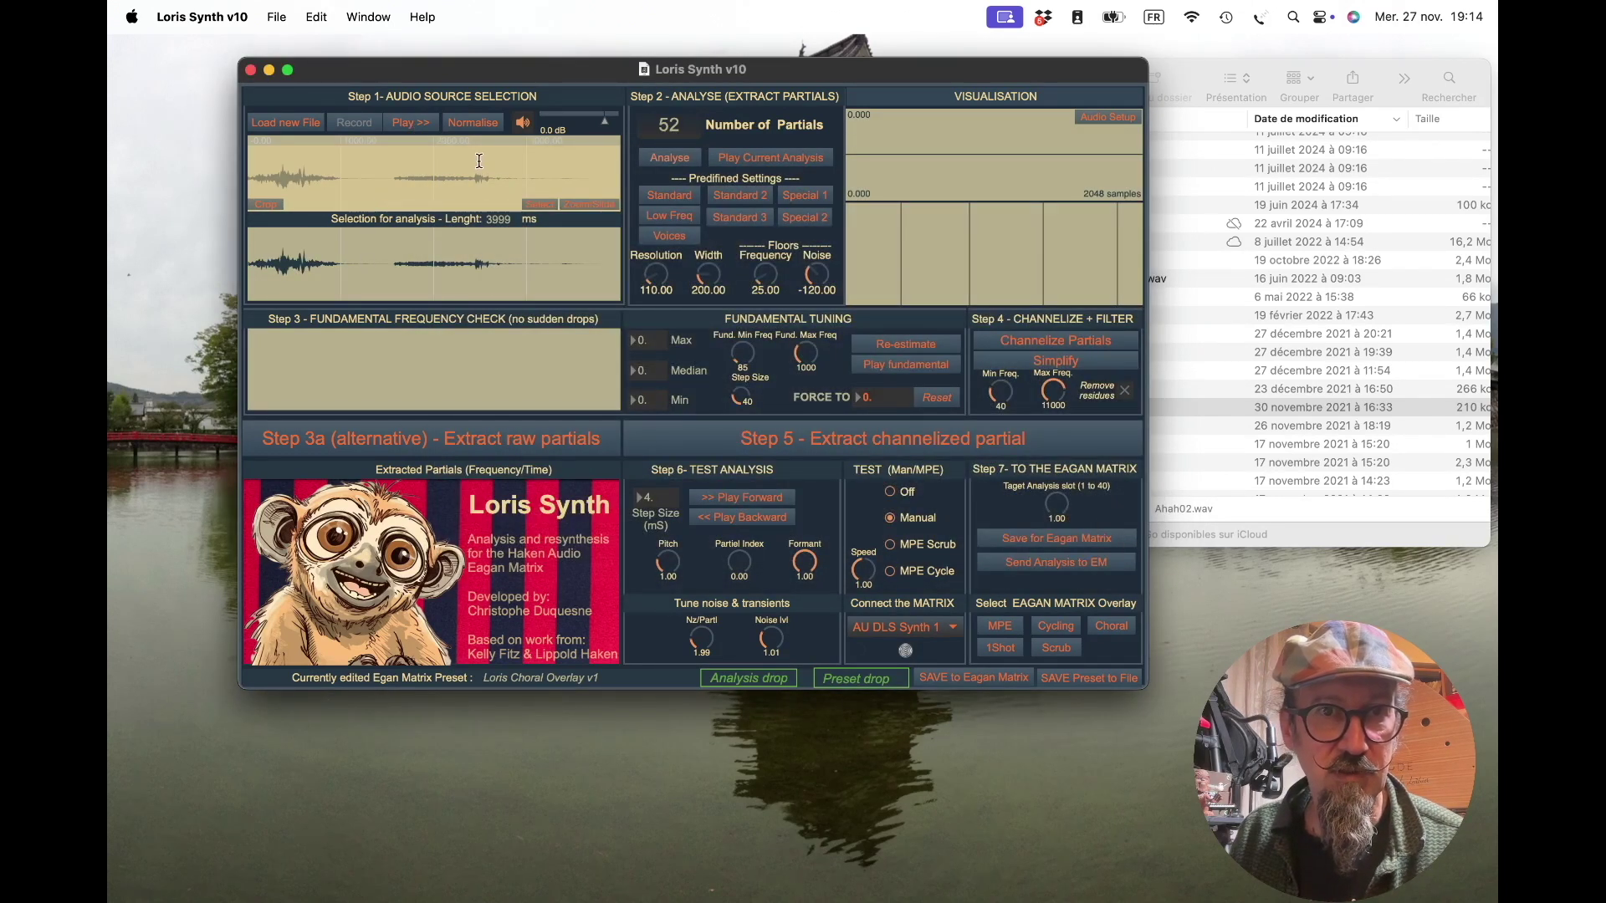
Select the first 2765 ms of the new sample and play it
left_click_drag(505, 178, 248, 171)
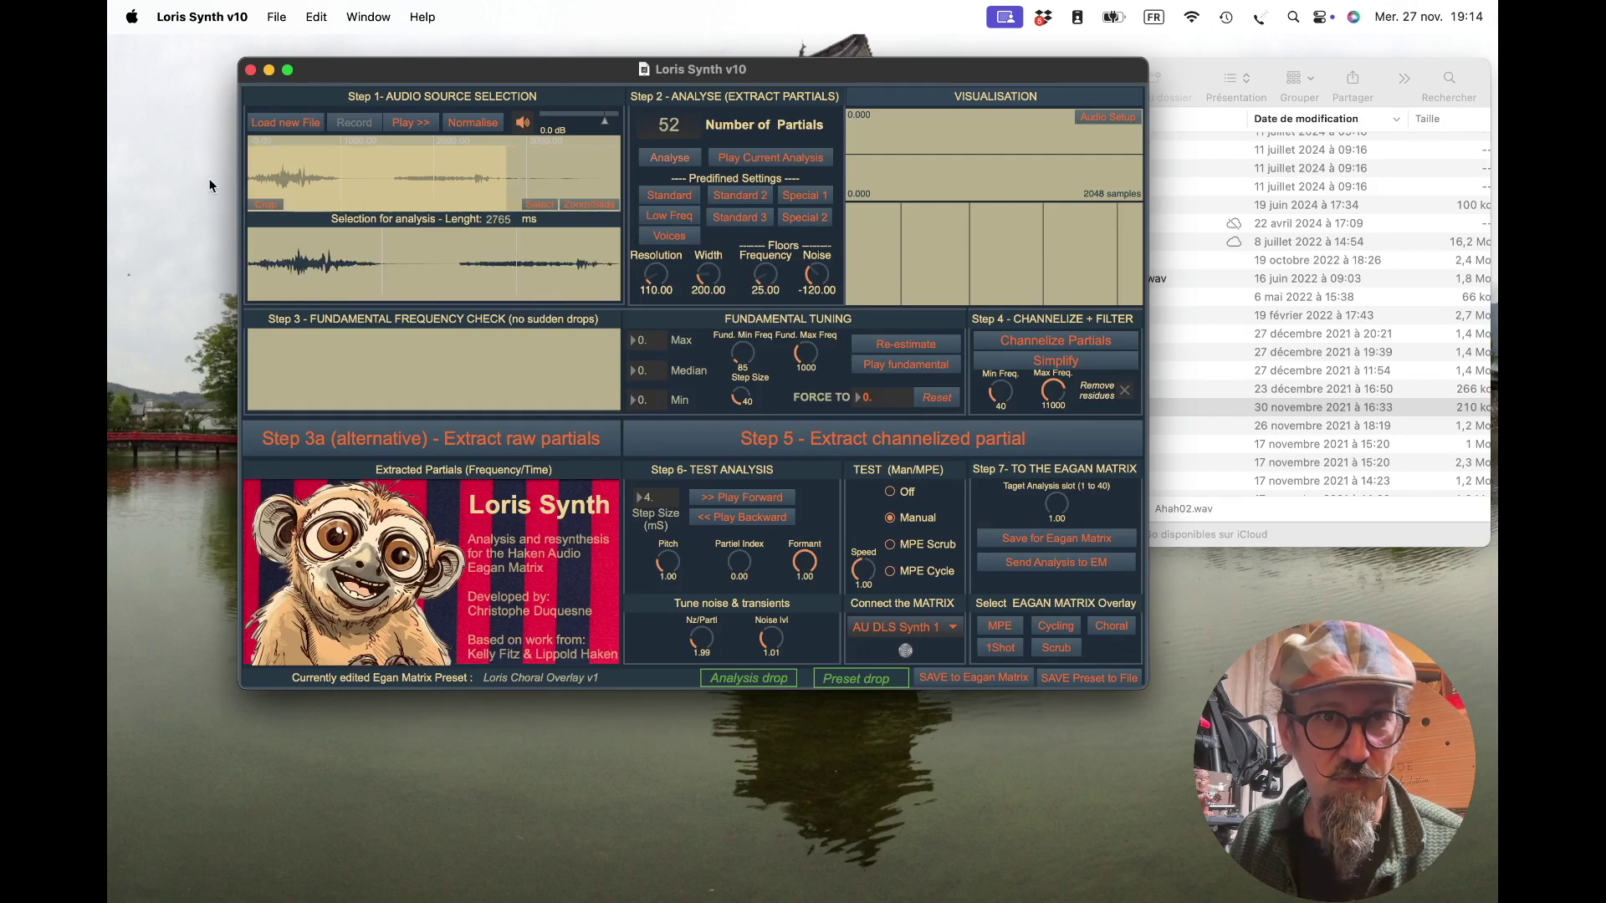
left_click(413, 124)
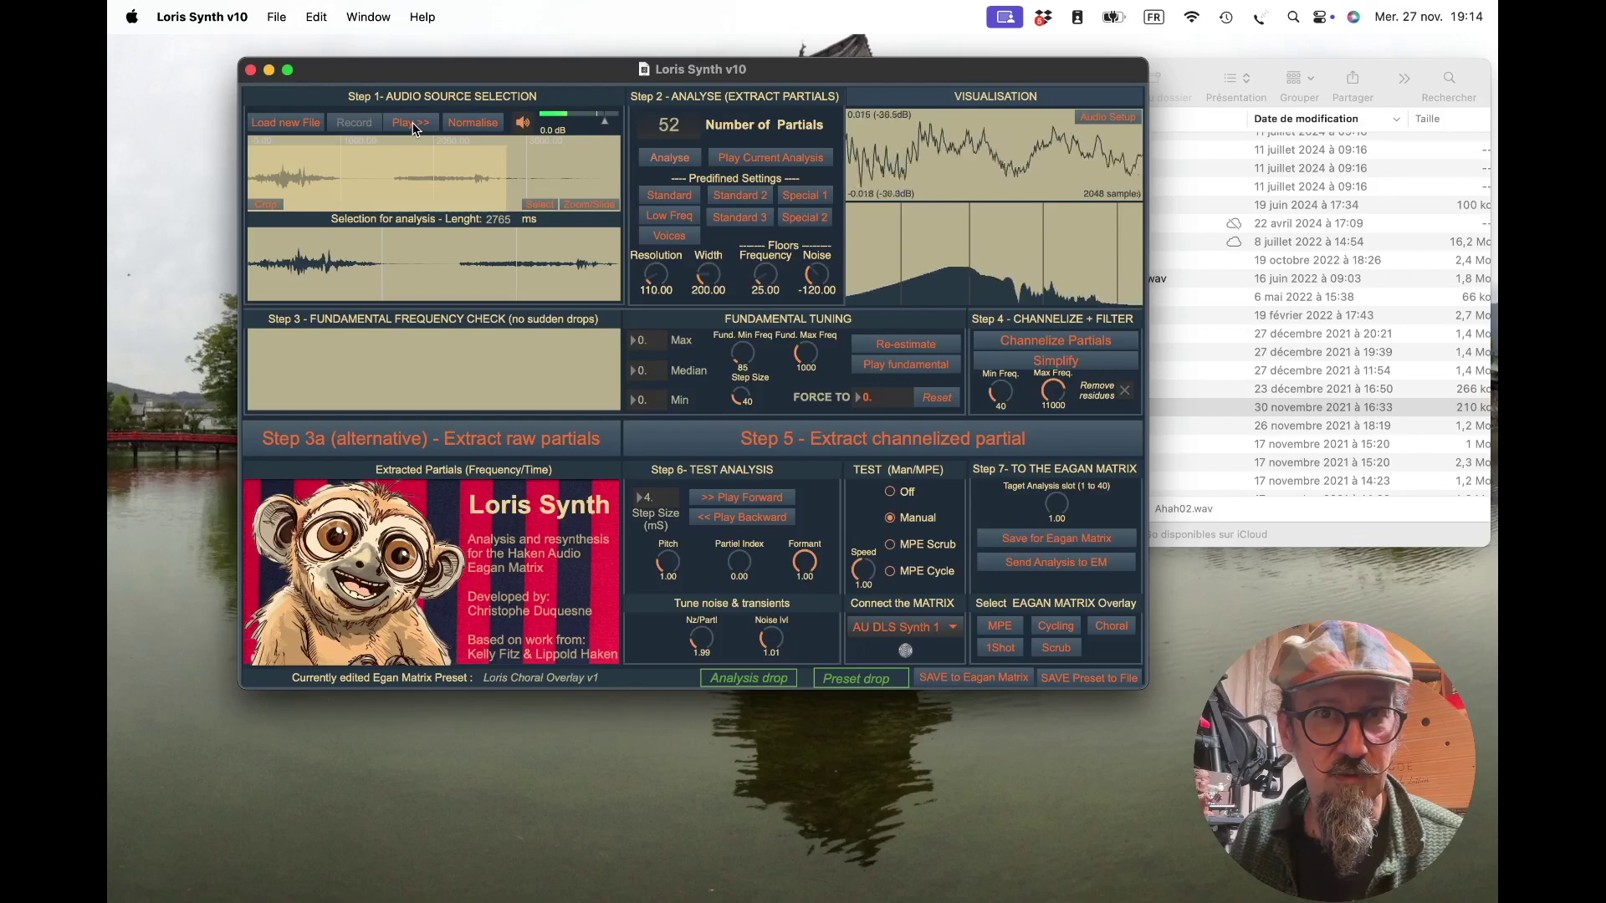
left_click(394, 174)
Select a 1156 ms range, crop the sample to it and normalise it
left_click_drag(394, 173, 500, 175)
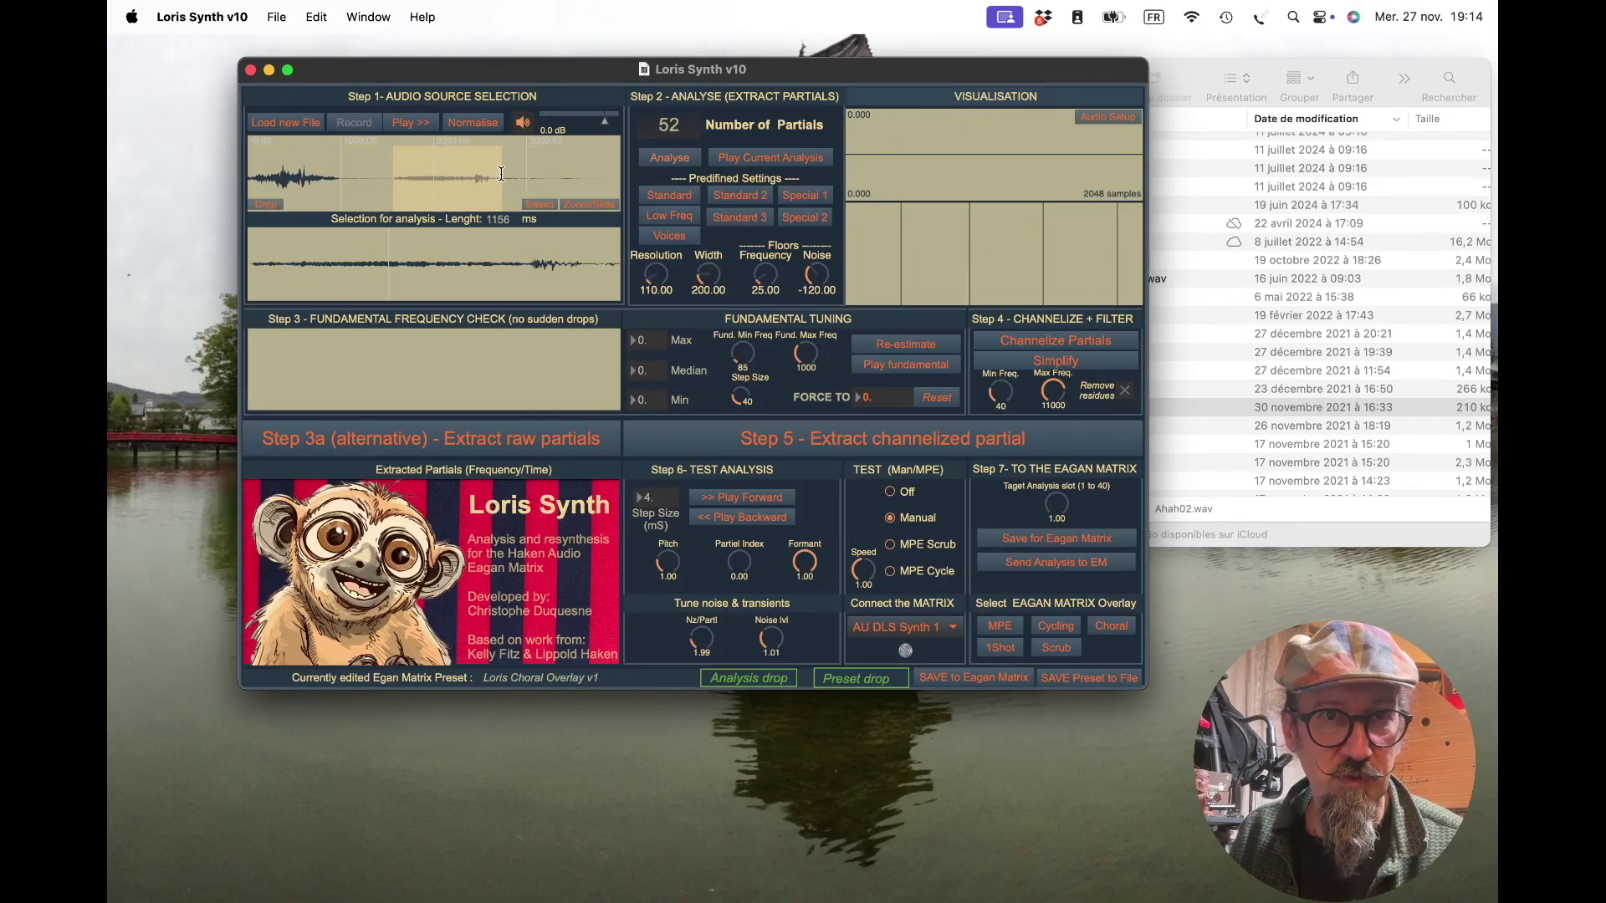
left_click(270, 204)
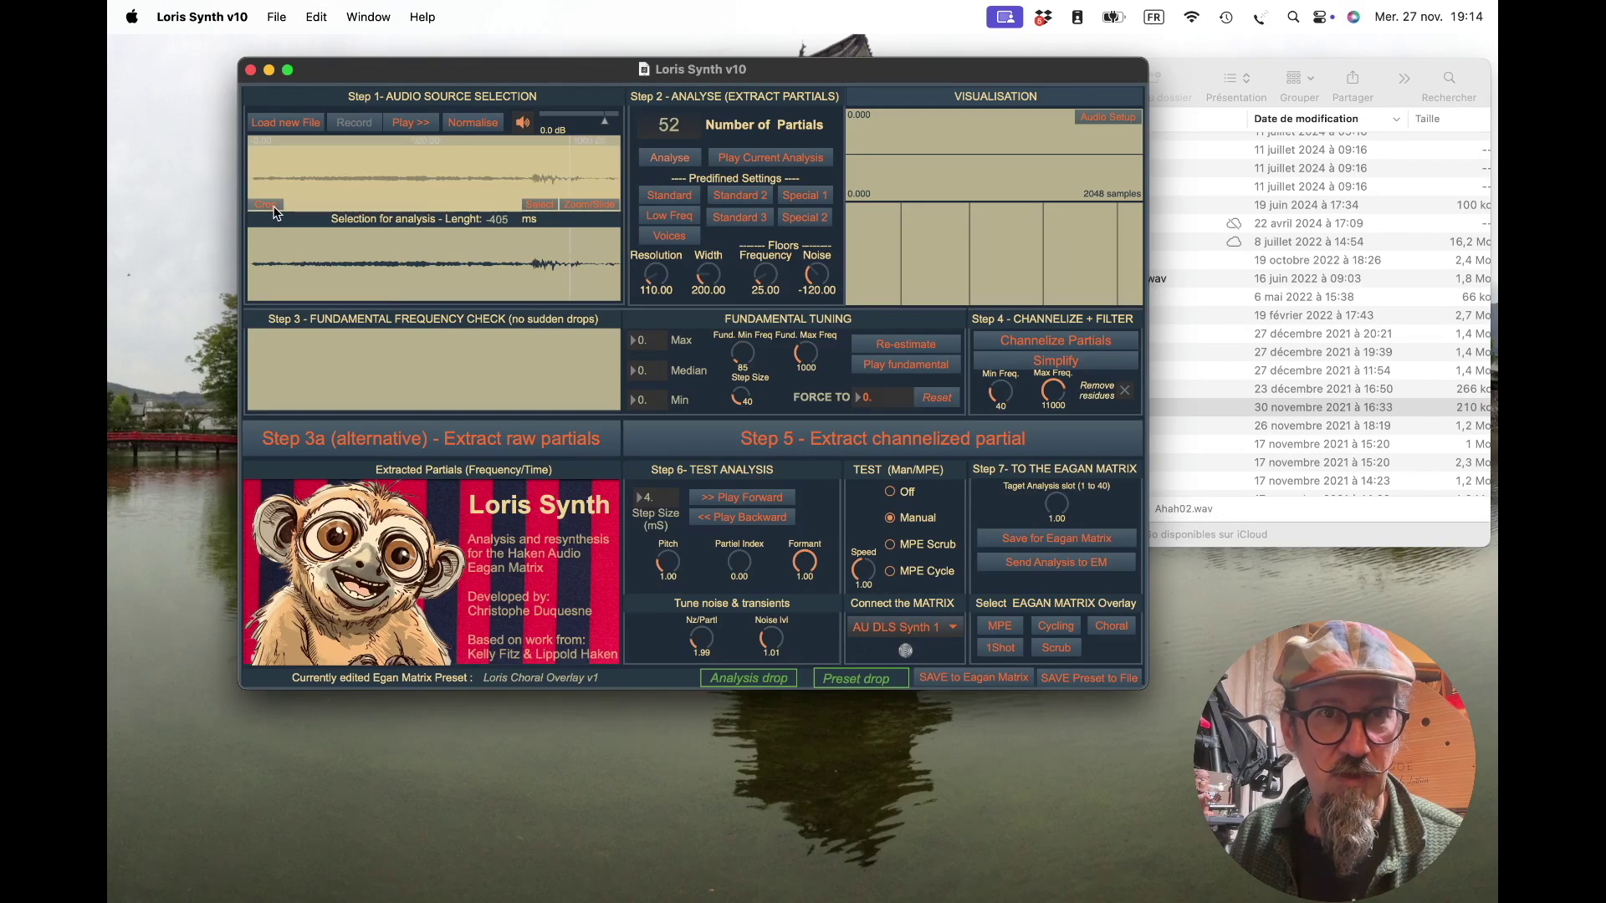
left_click(459, 123)
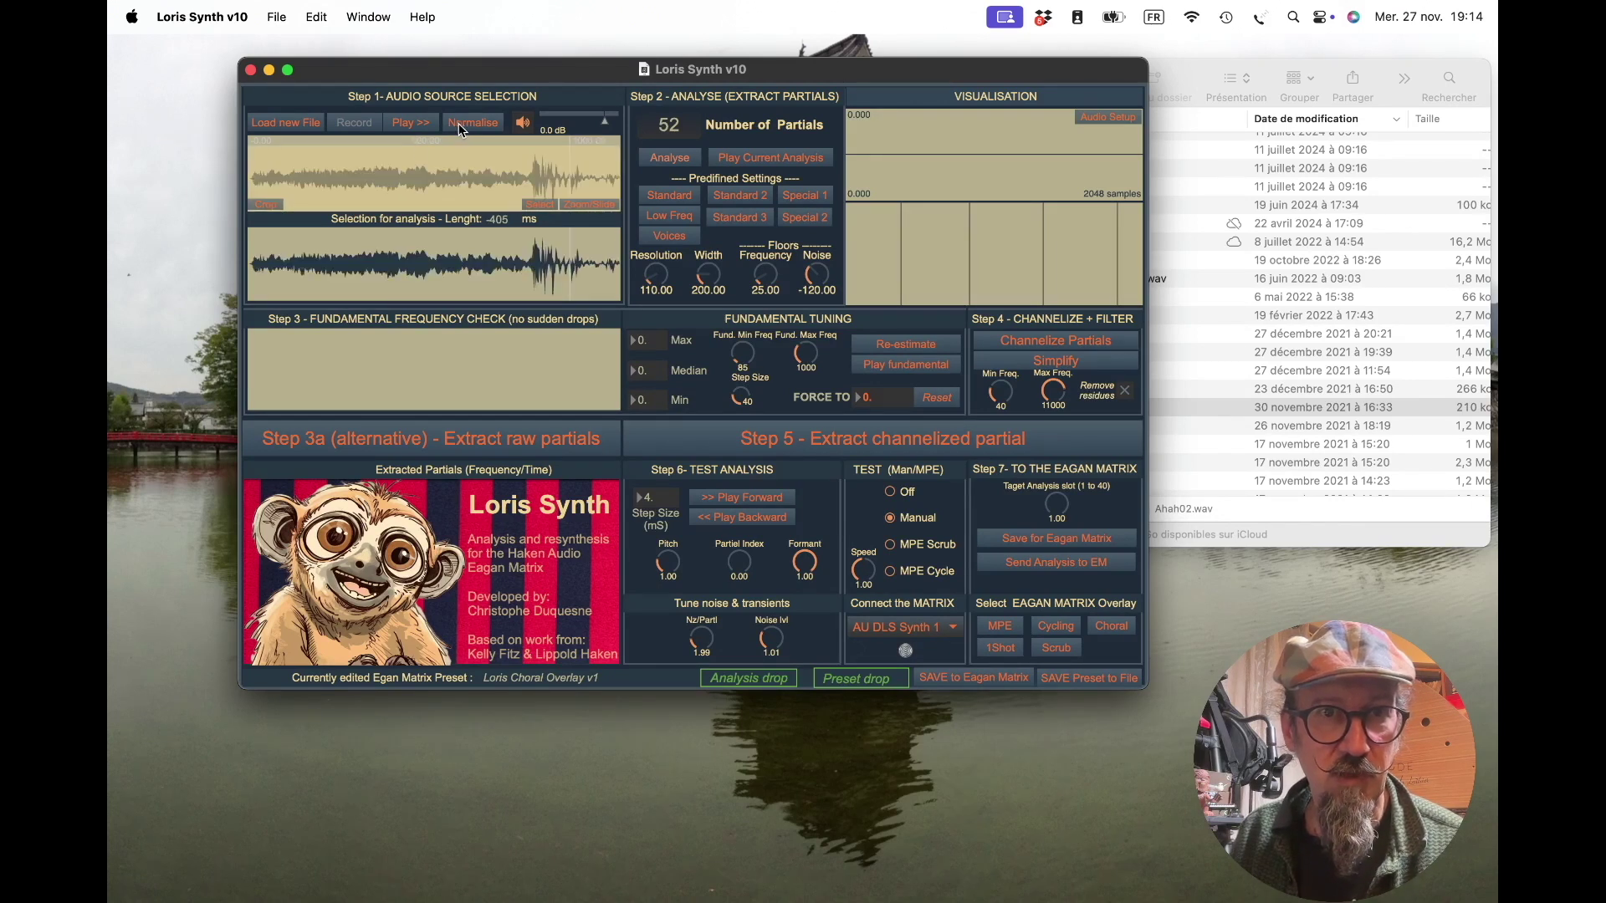
Play the trimmed sample twice and lower the playback level to about -0.6 dB
left_click(411, 123)
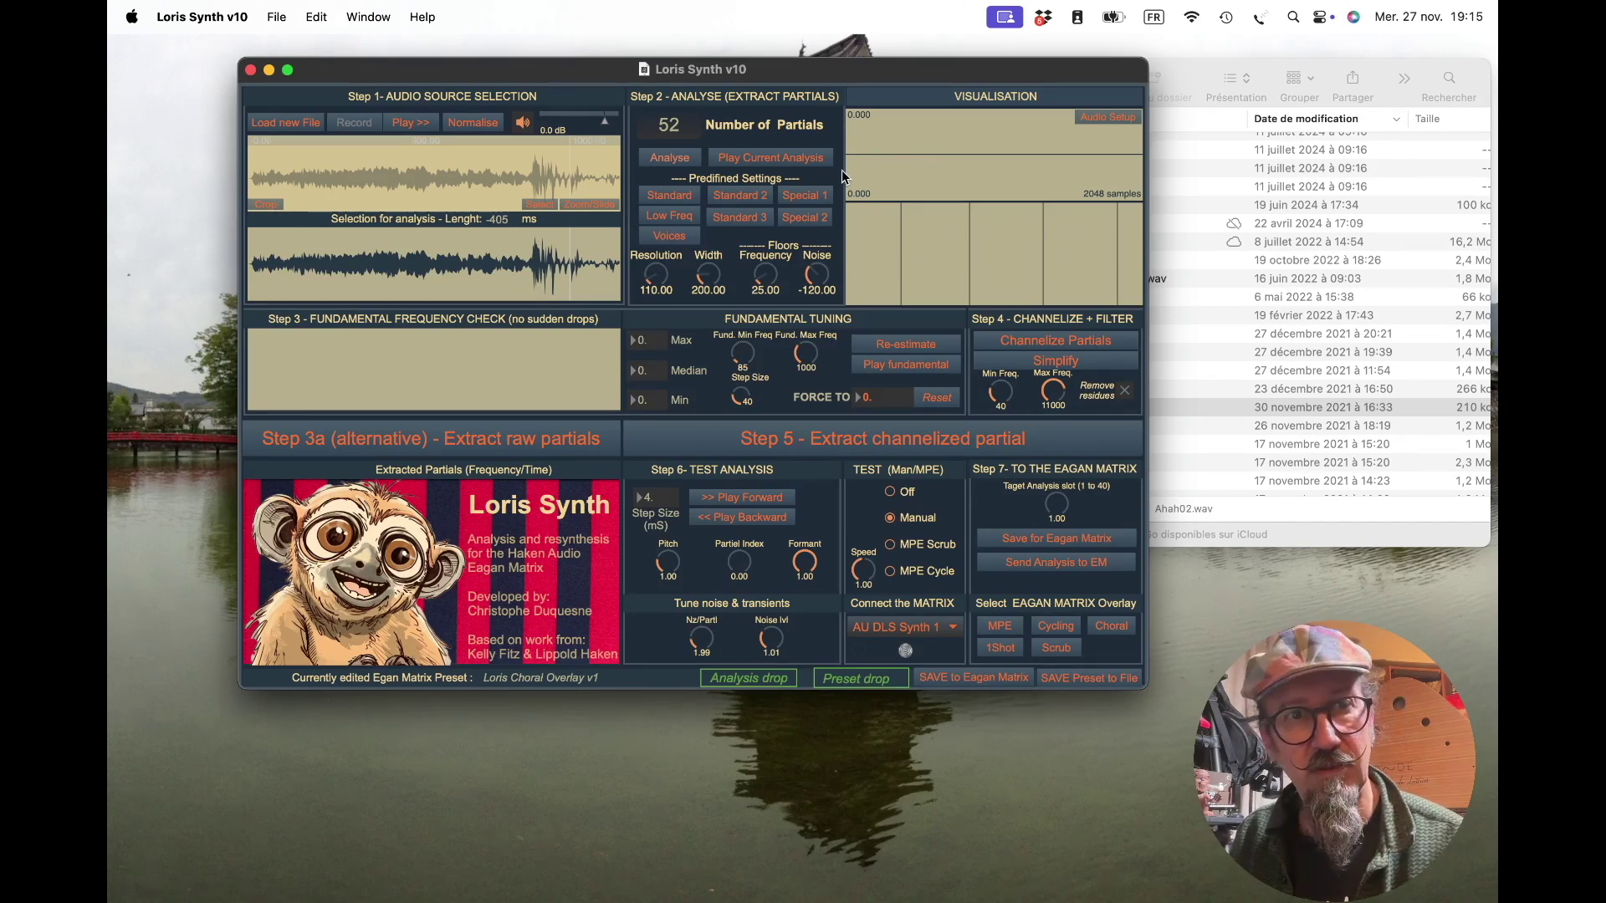
left_click(419, 124)
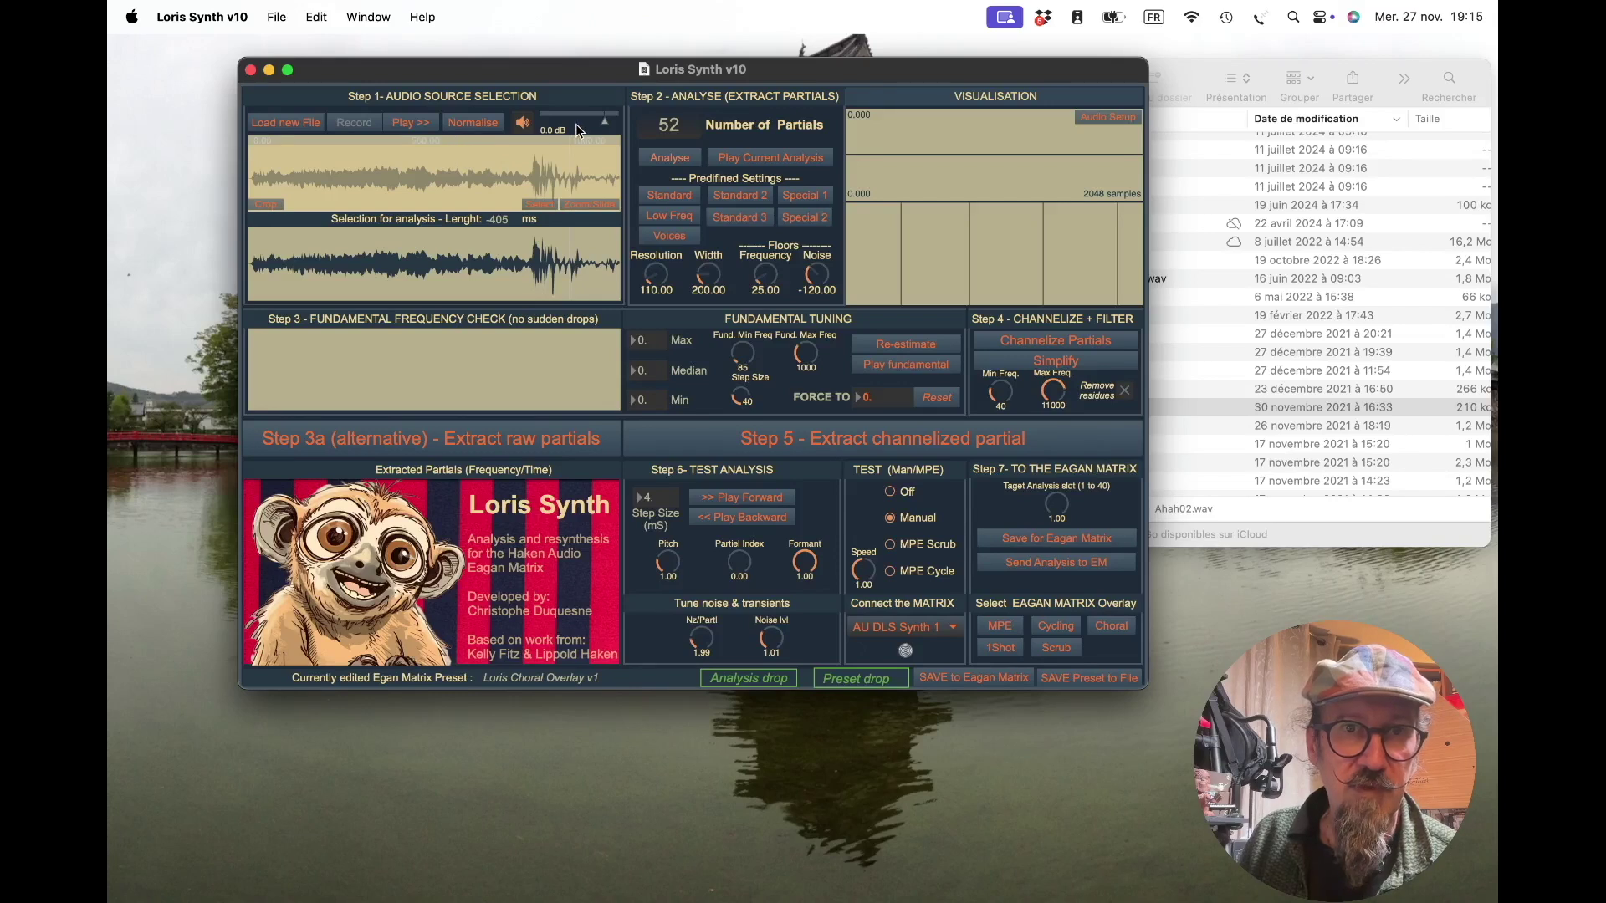
left_click_drag(600, 122, 601, 123)
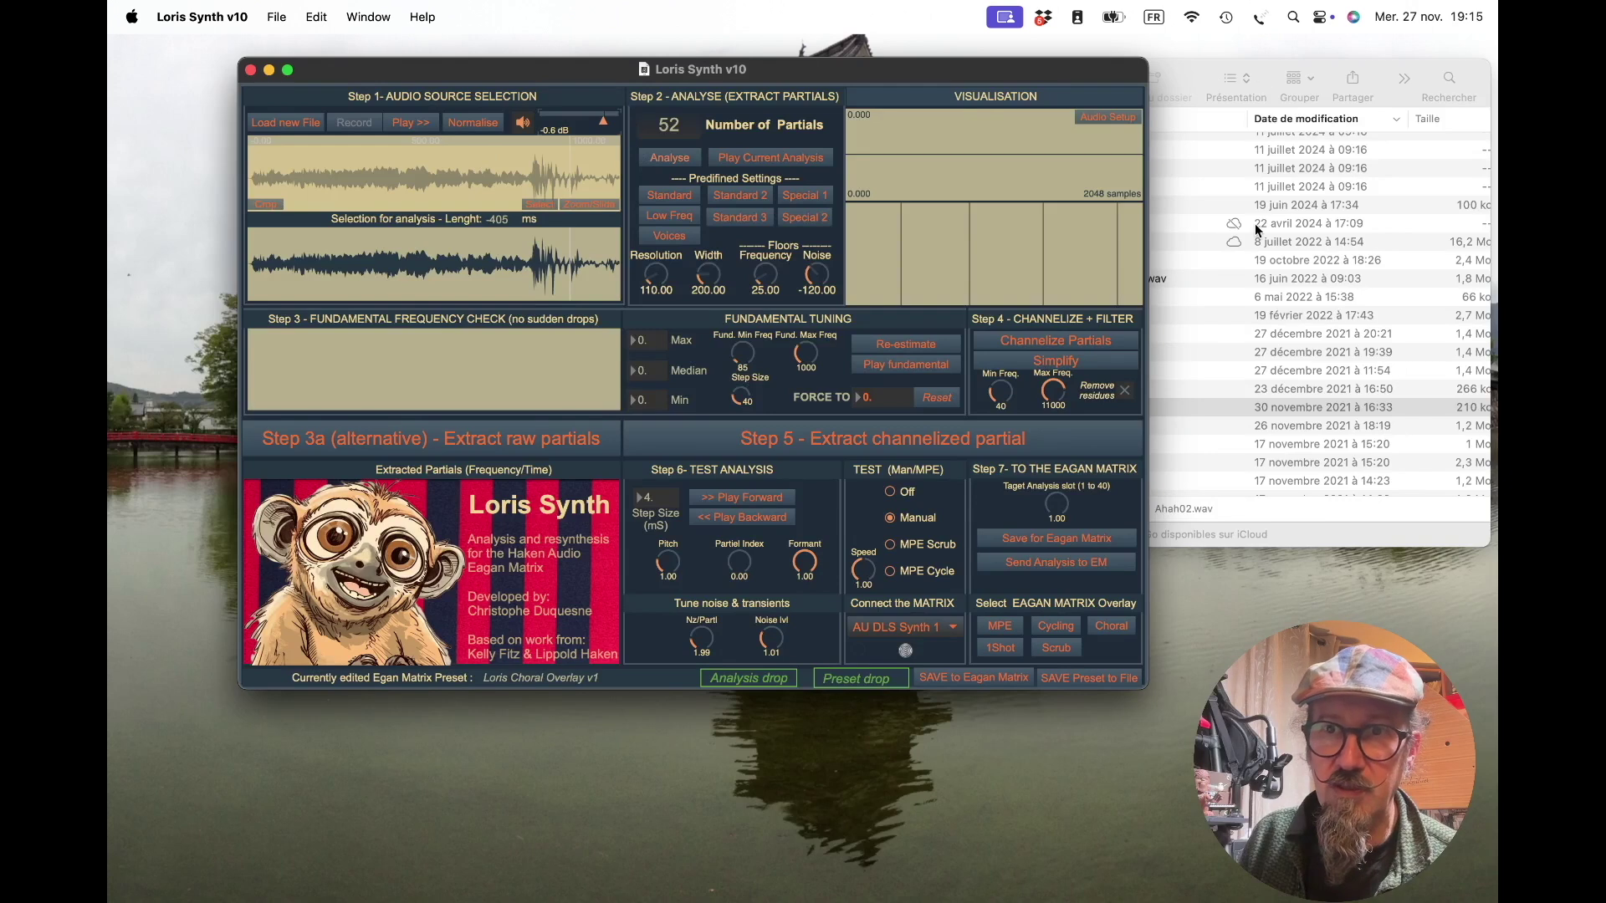
Drag Ahah02.wav from Finder's Audio samples window onto Loris Synth's Step 1 waveform area
left_click(1408, 71)
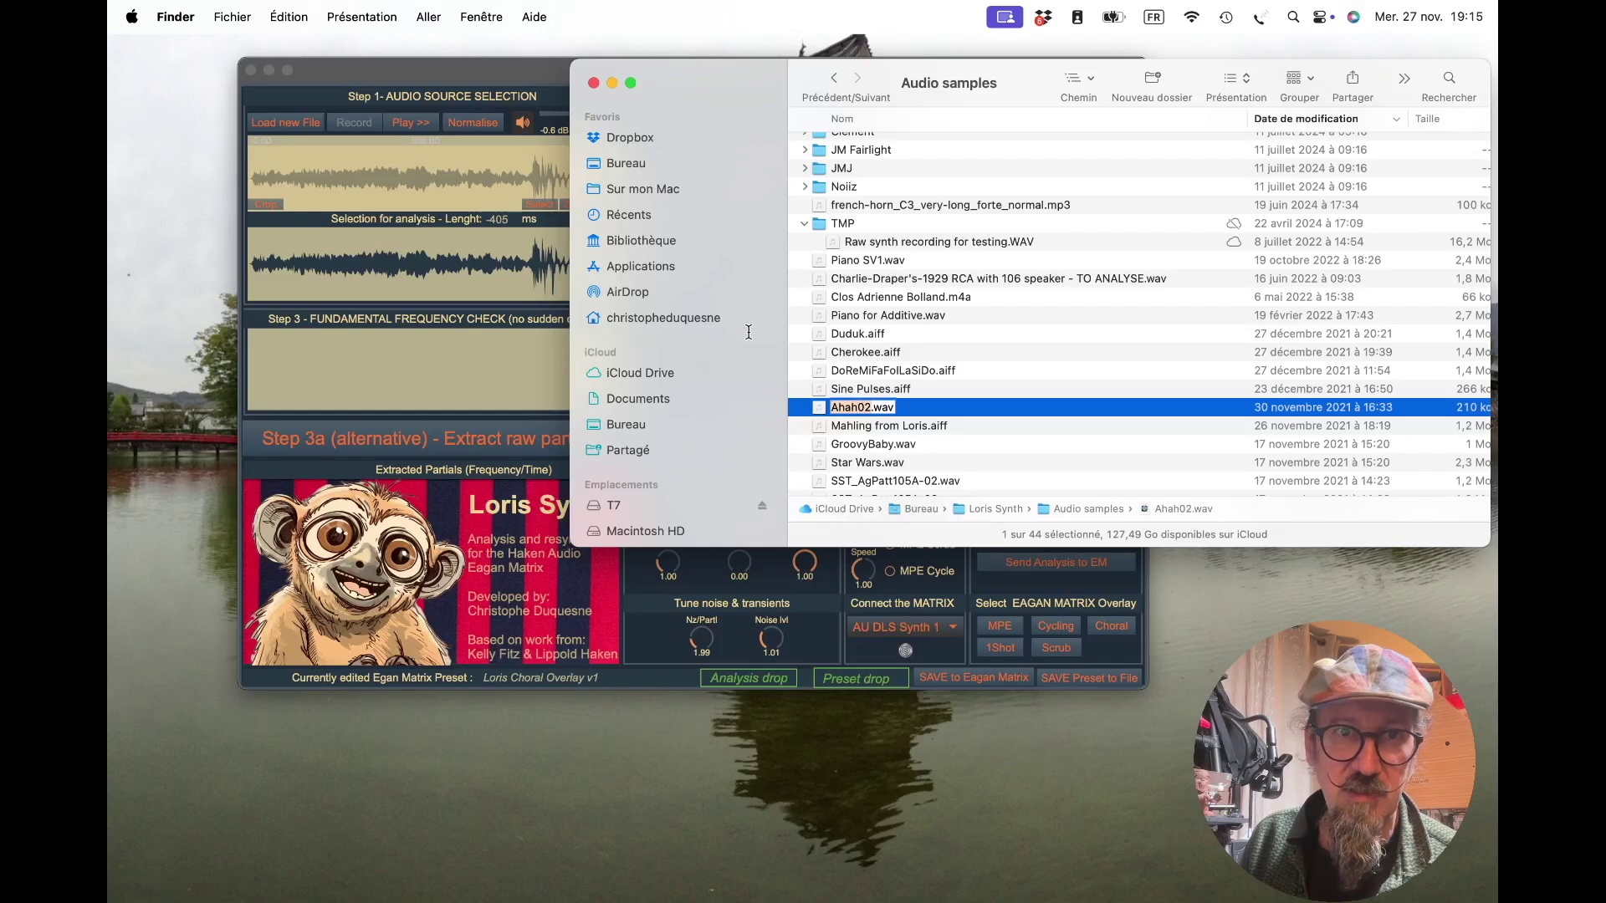
left_click_drag(805, 414, 398, 183)
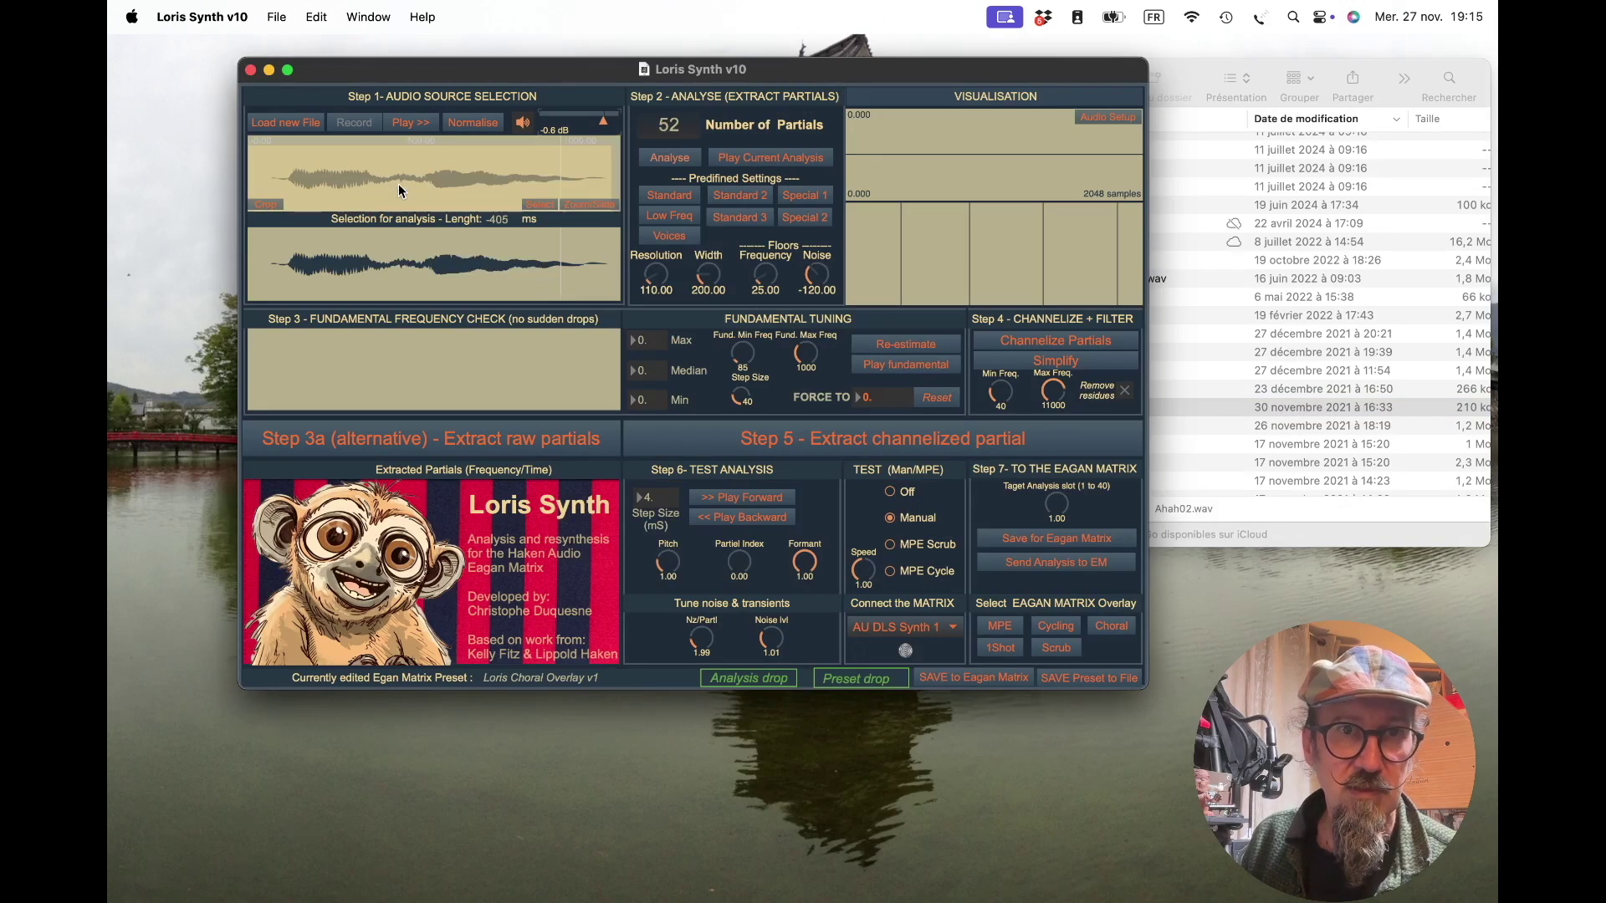
Select a 967 ms range of Ahah02.wav, crop to it, normalise and play it back
left_click_drag(604, 179, 273, 189)
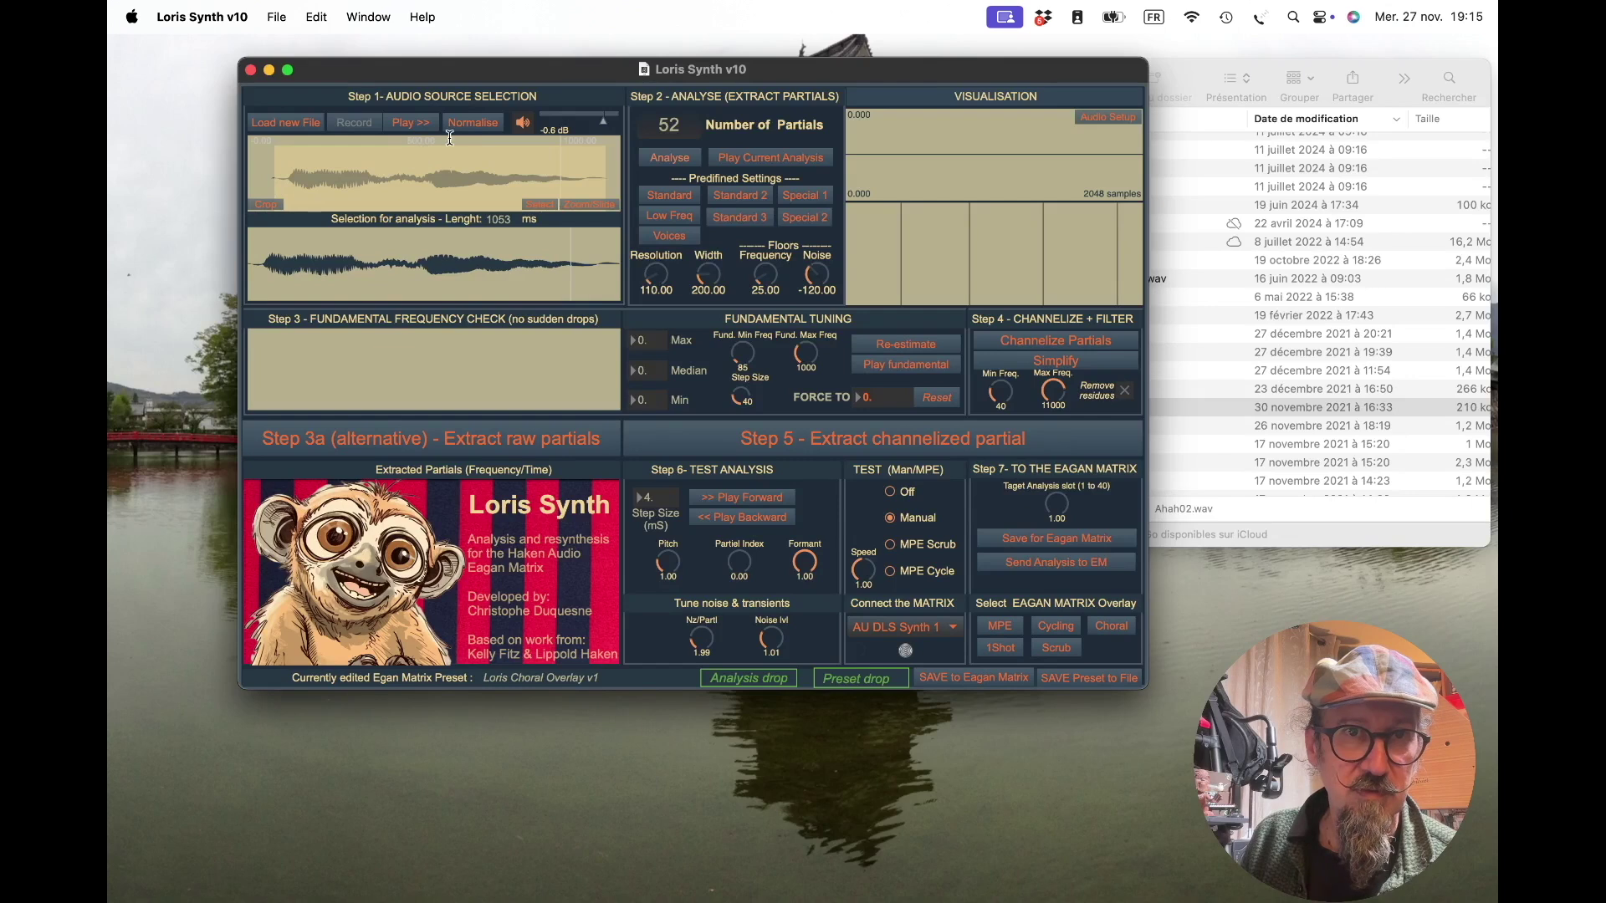
left_click(269, 206)
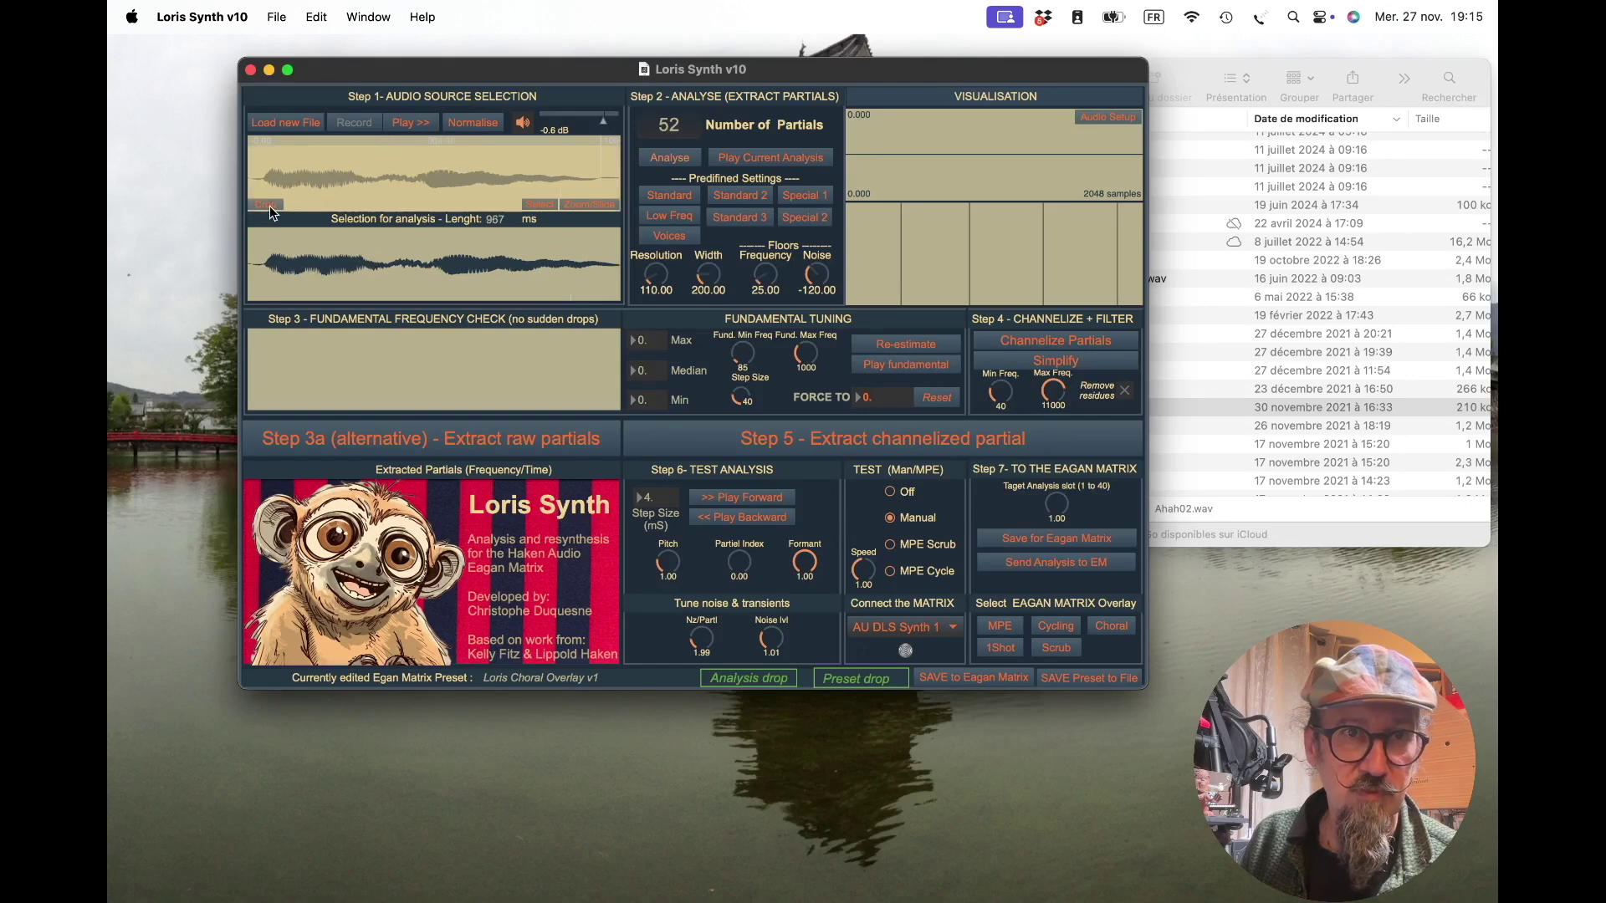
left_click(489, 122)
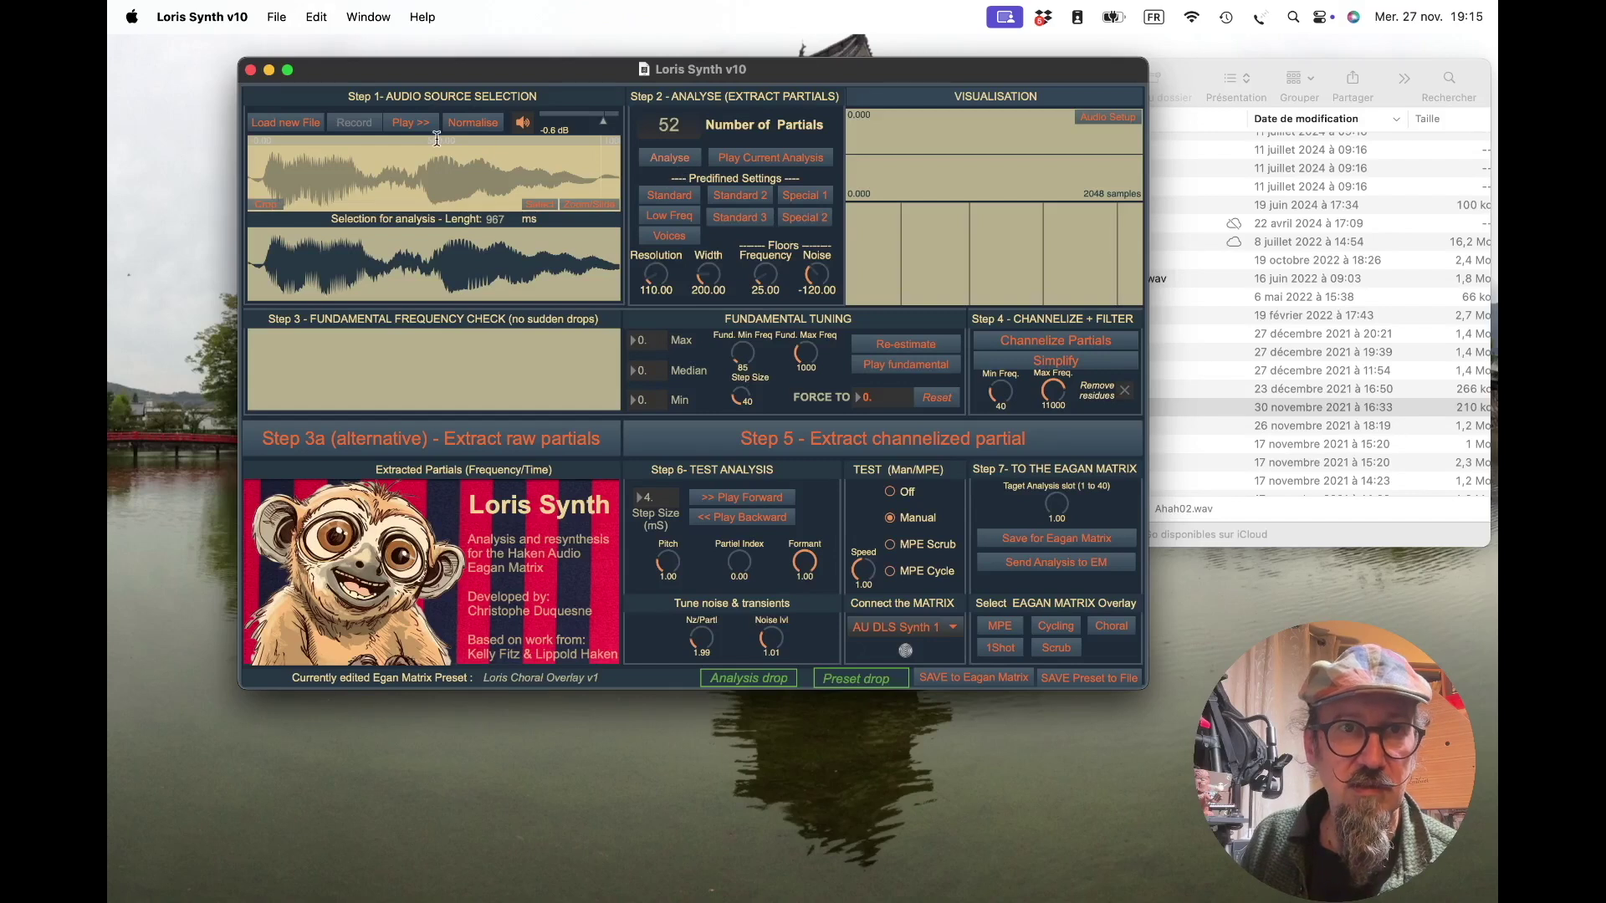
left_click(415, 123)
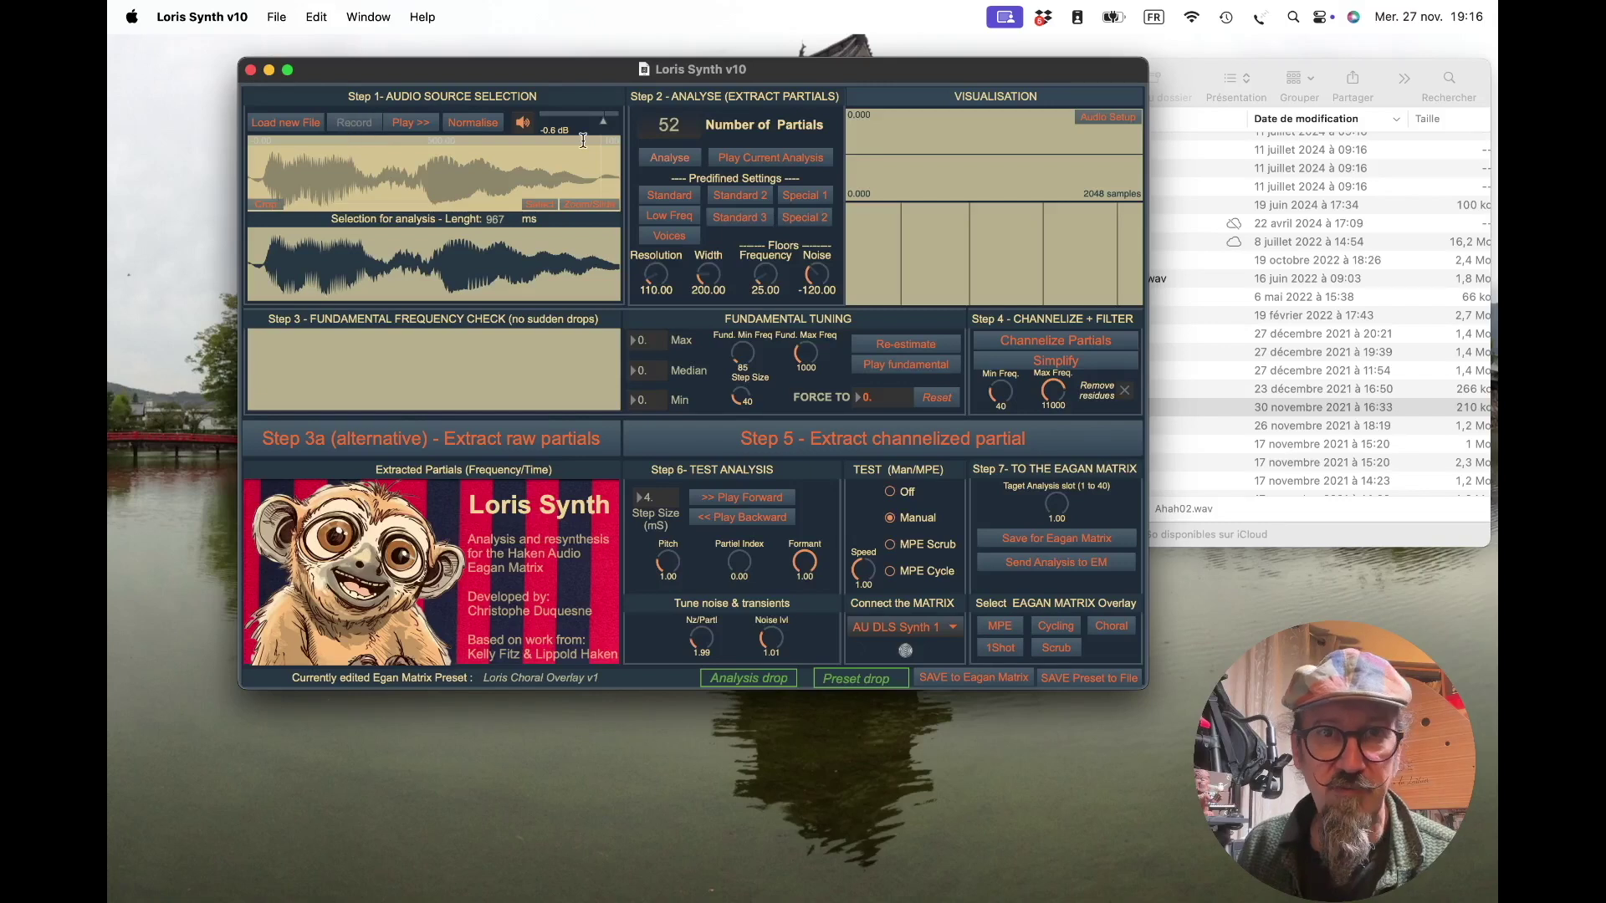
left_click(1092, 117)
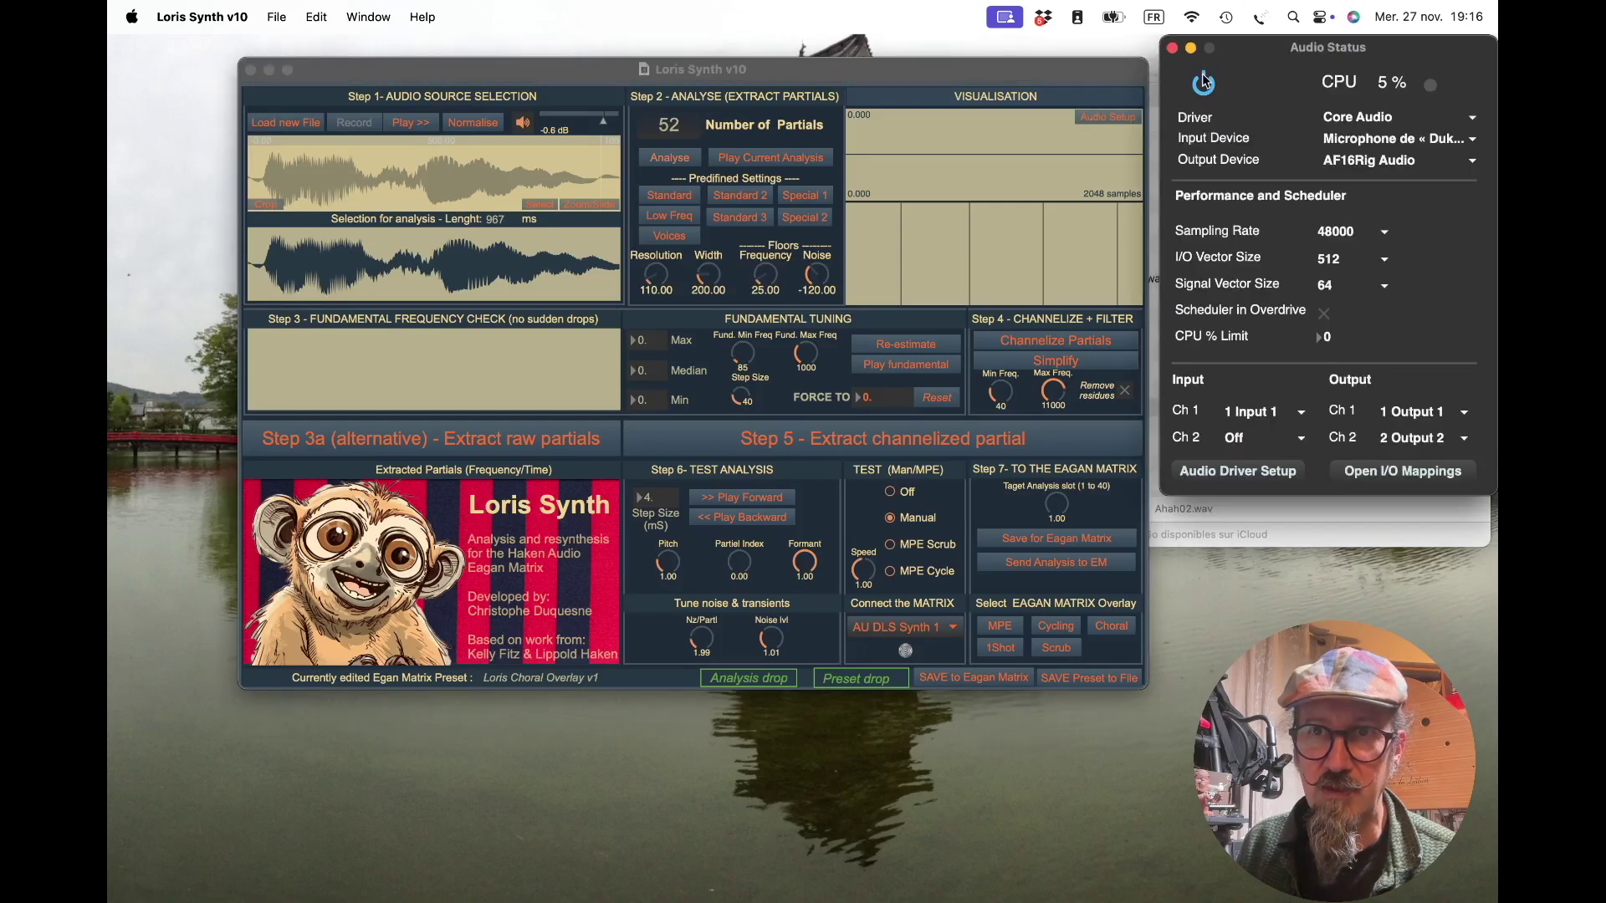
left_click_drag(1229, 60, 1051, 76)
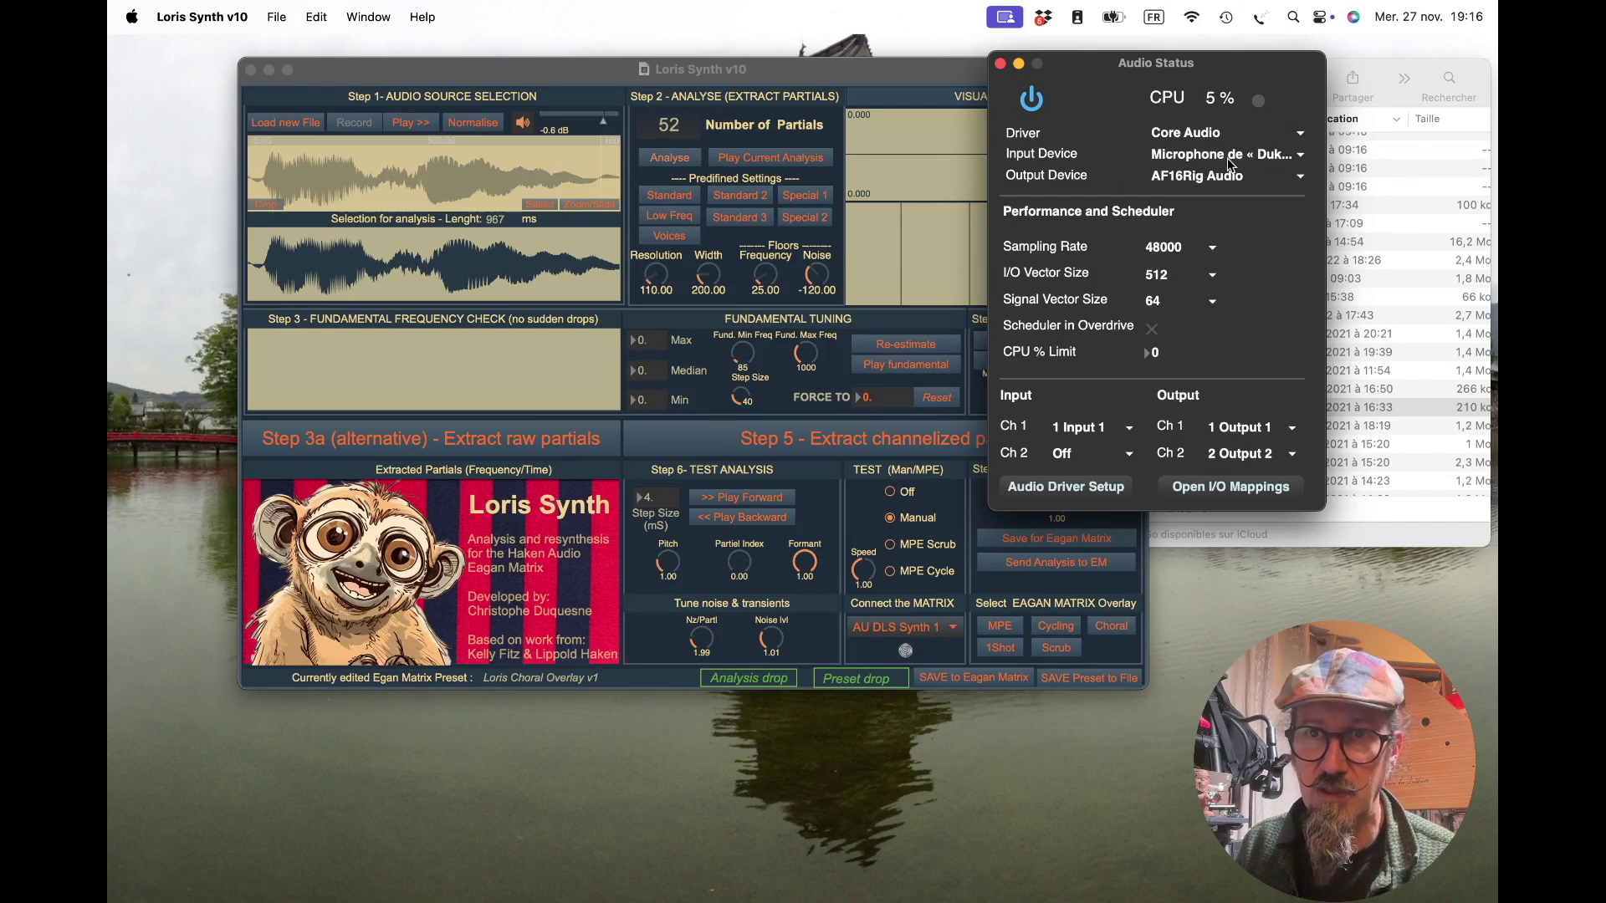
left_click(1001, 64)
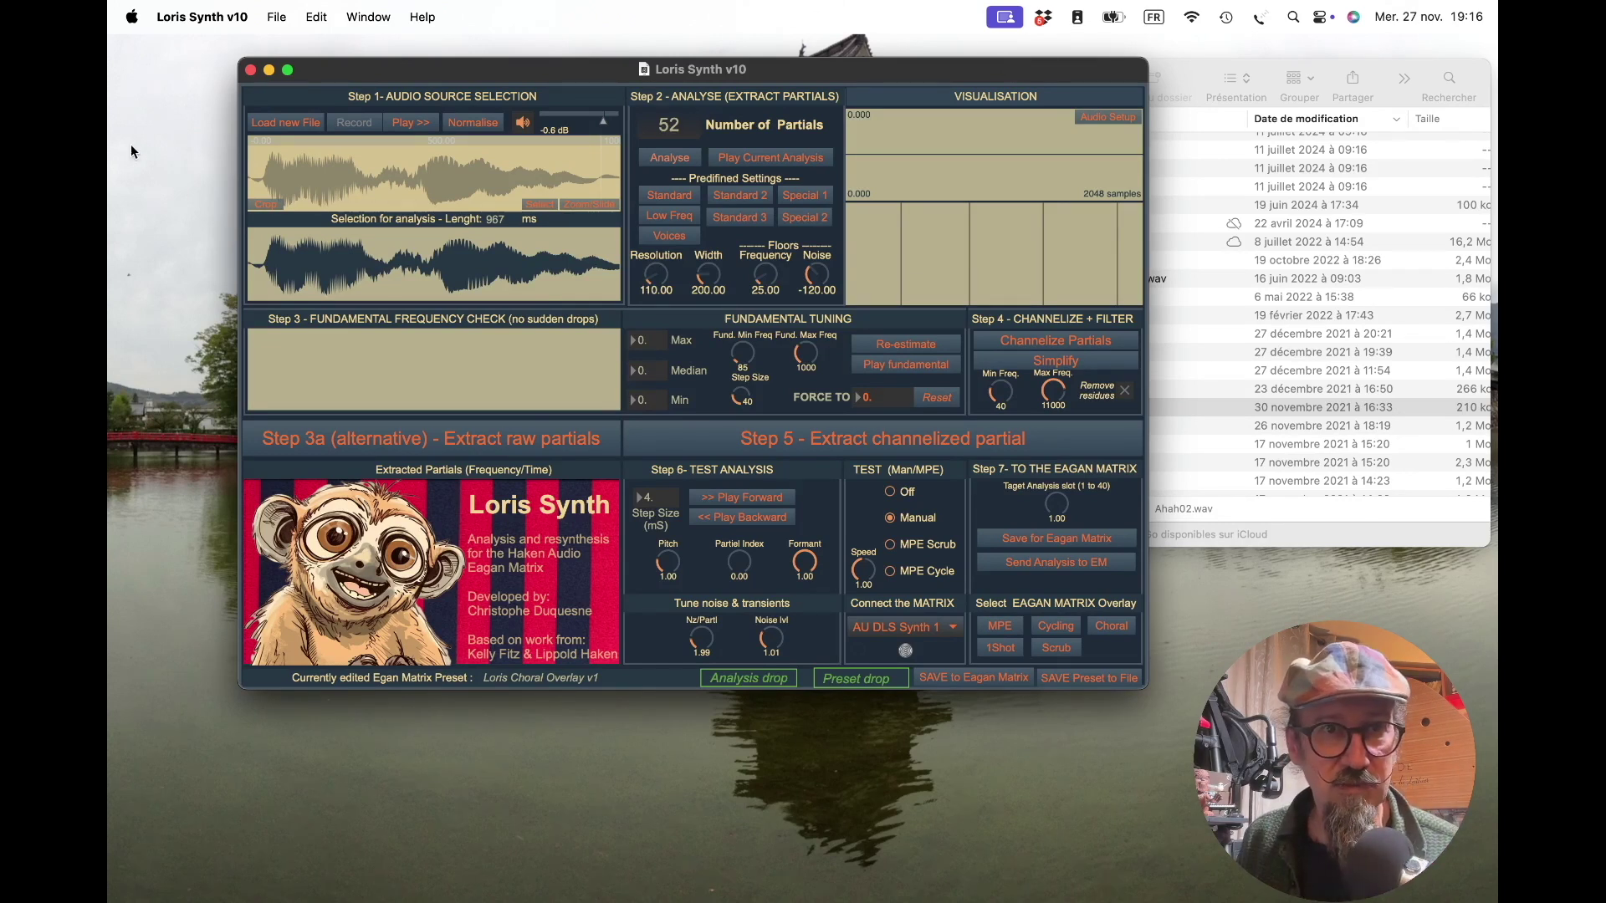
Record a new sound, crop it to a 173 ms selection, normalise and play it
left_click(368, 128)
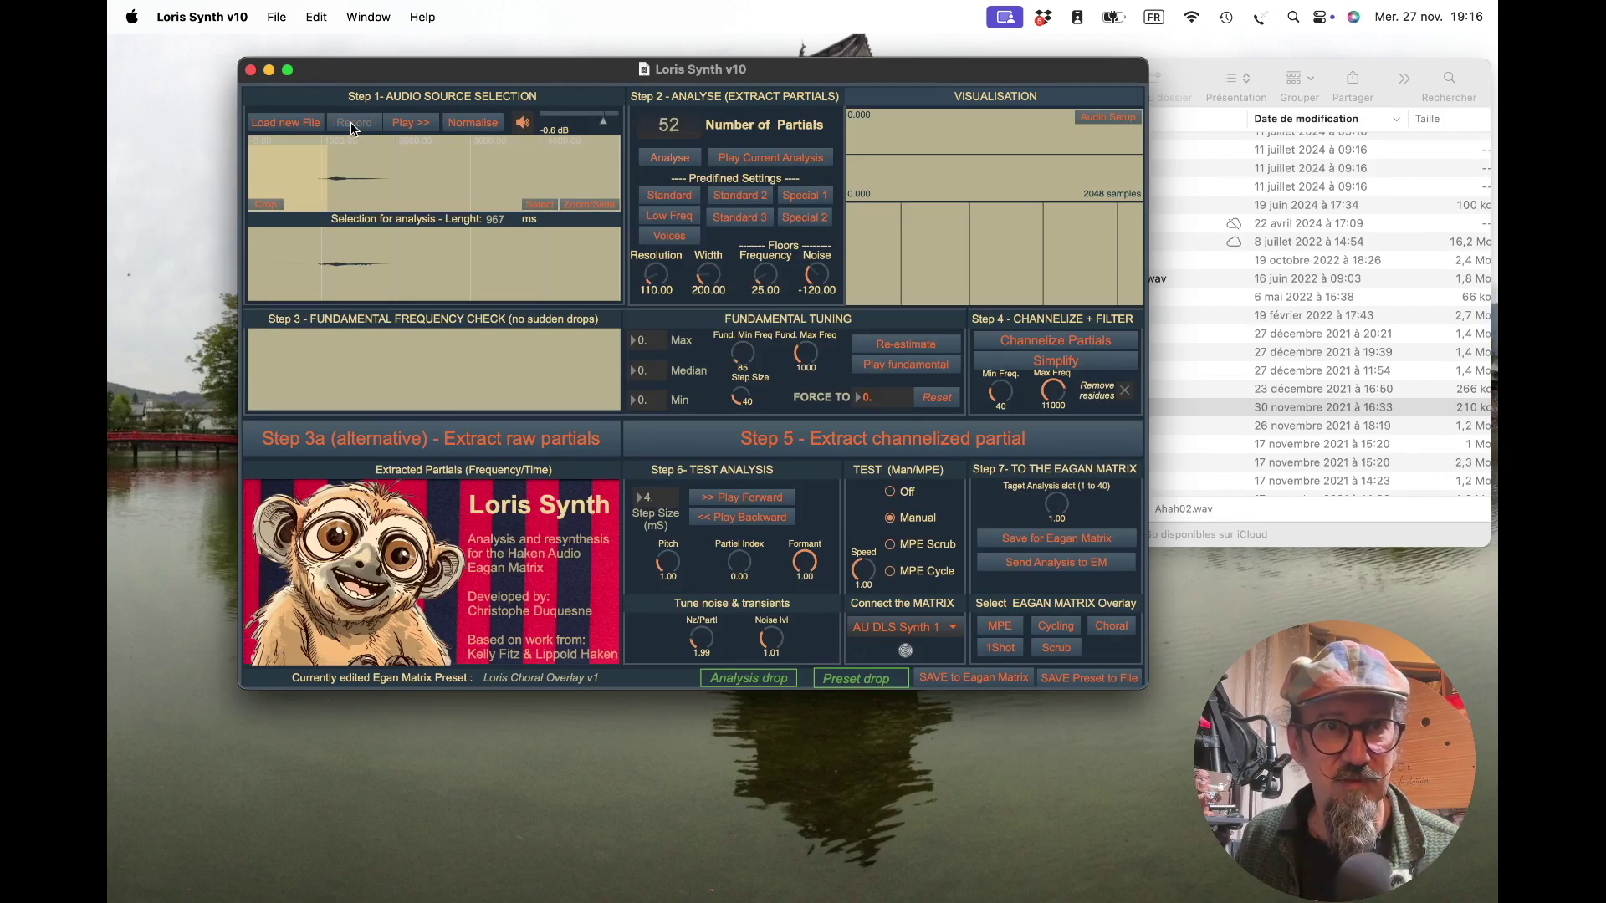
left_click_drag(393, 177, 314, 174)
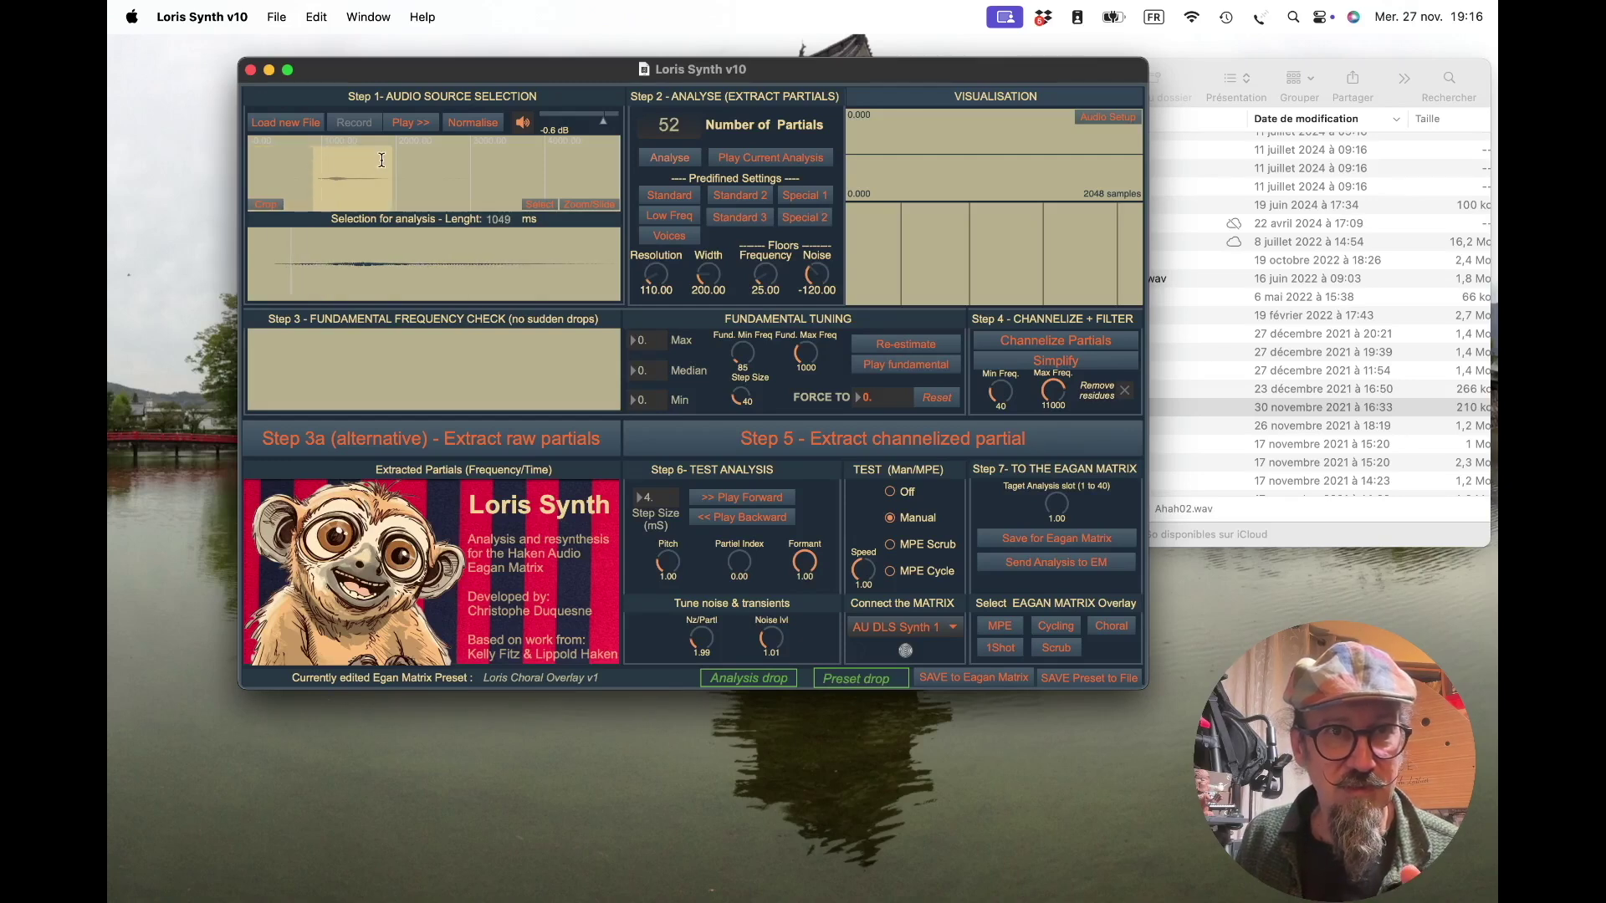
left_click(264, 203)
left_click(468, 125)
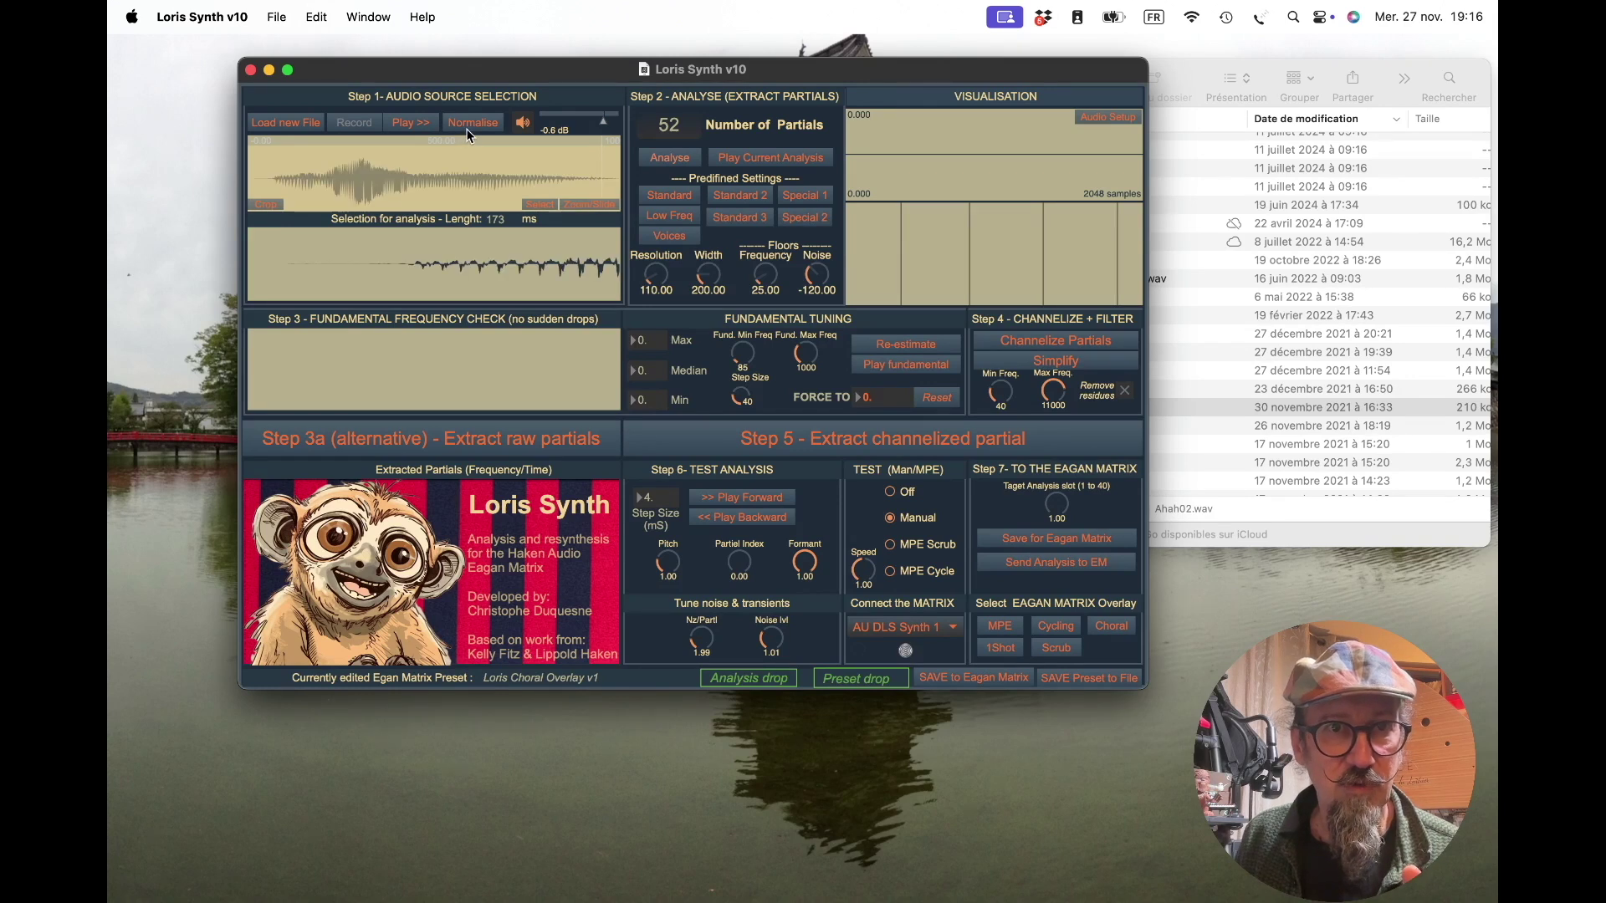
left_click(395, 122)
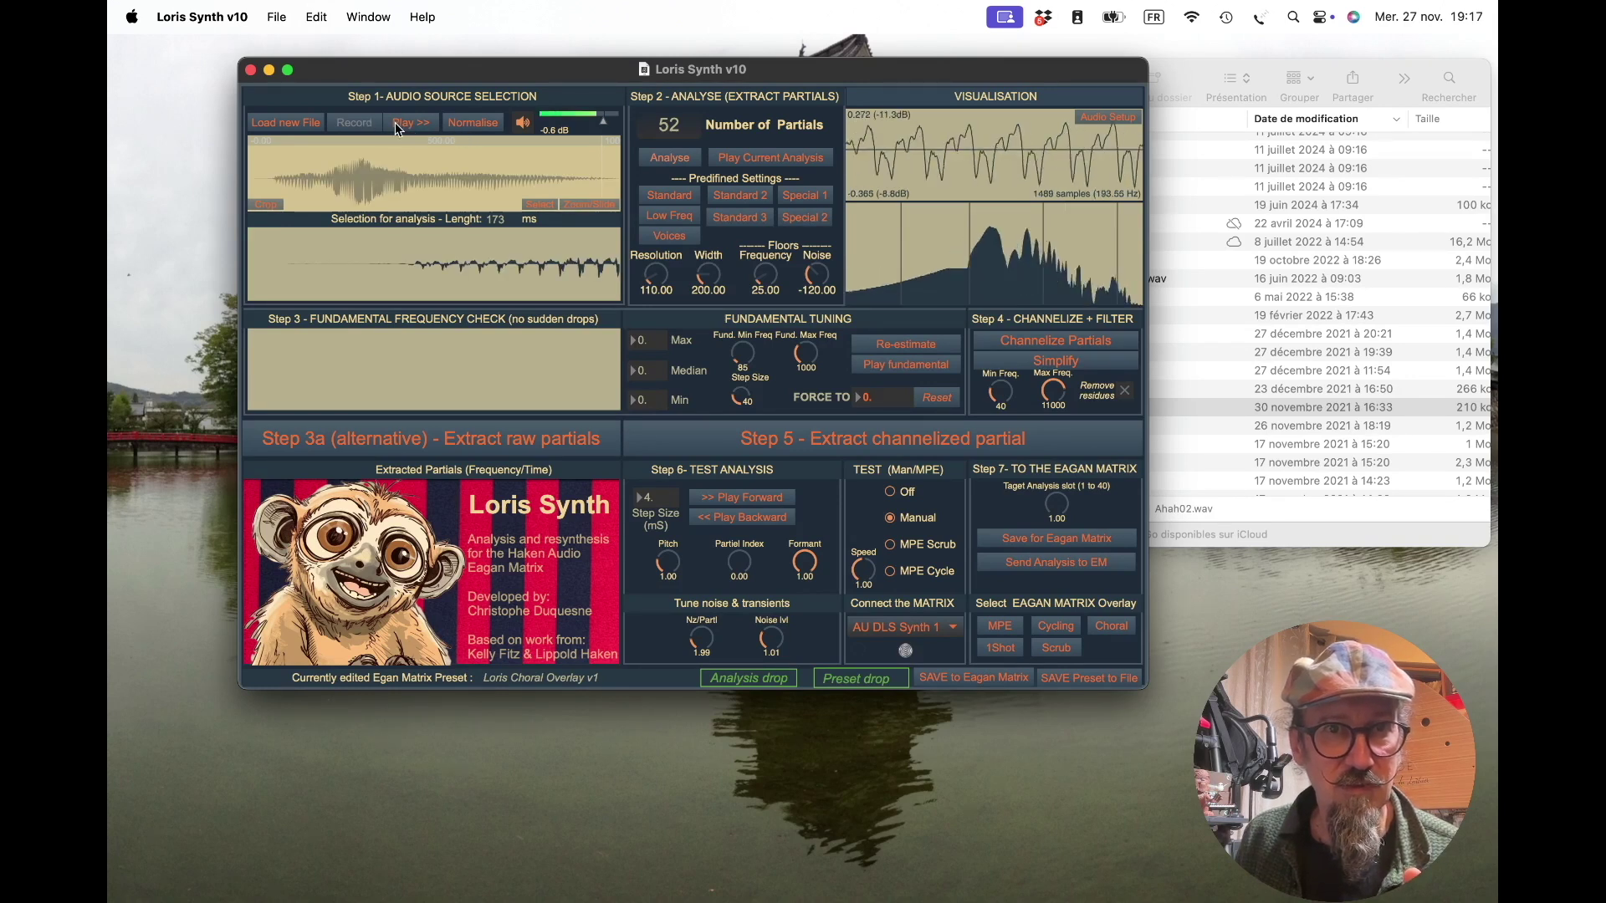